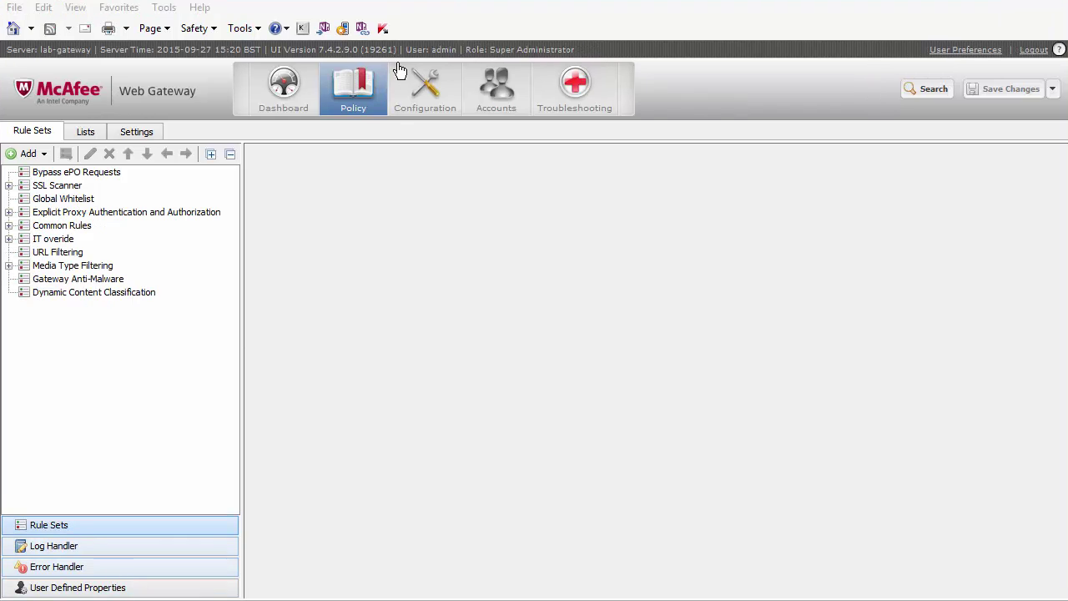
Select the Application Control rule set from the rule set library.
{"action": "left_click", "coordinate": [44, 154]}
{"action": "left_click", "coordinate": [42, 196]}
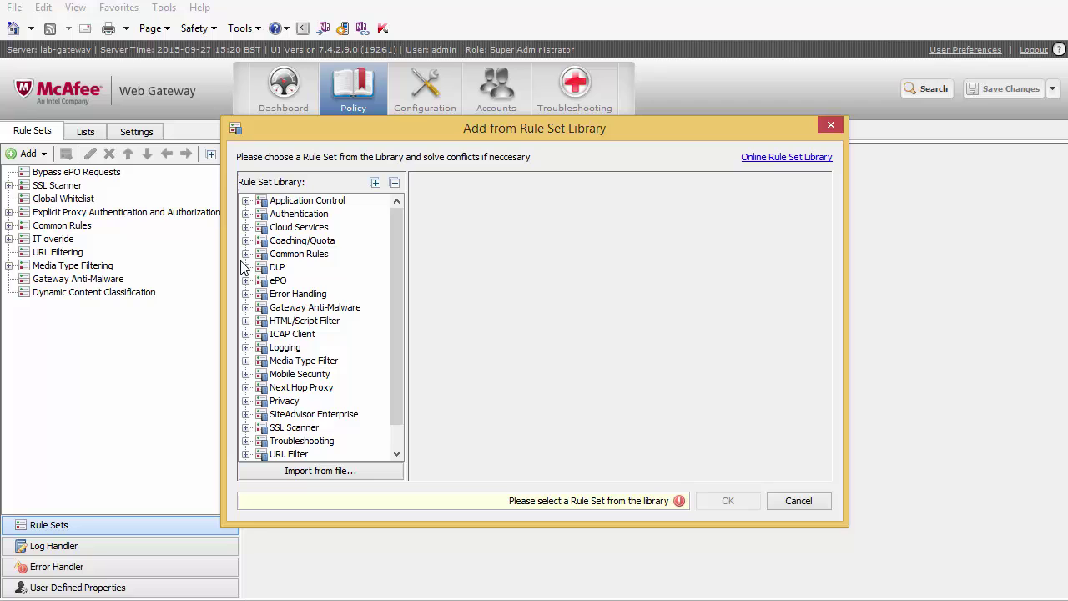
{"action": "double_click", "coordinate": [290, 202]}
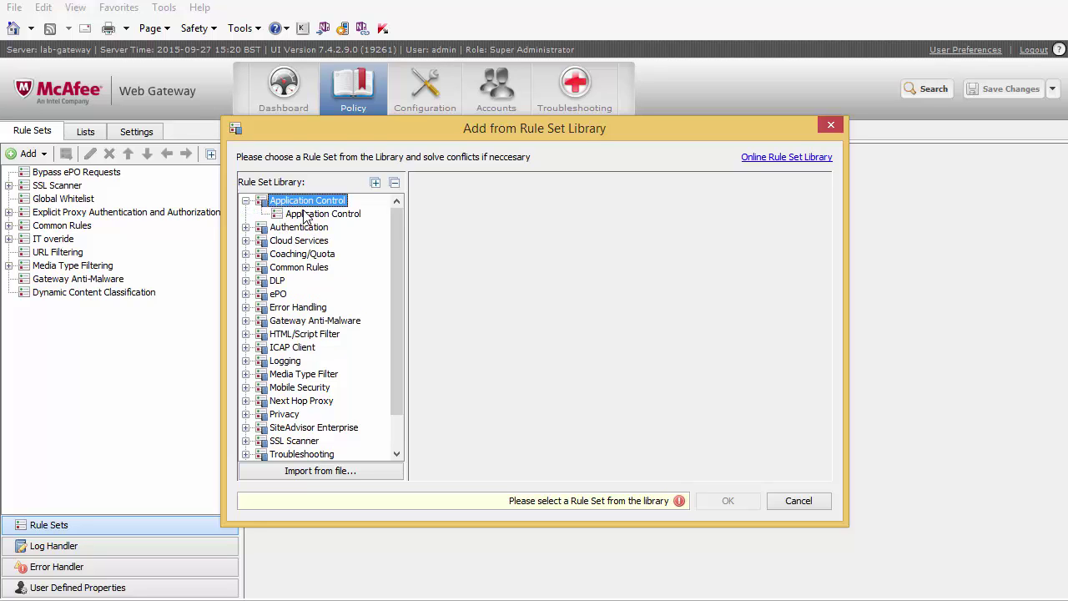
{"action": "left_click", "coordinate": [307, 214]}
Import it with conflicts solved as renamed copies, move it below Global Whitelist, and unlock it.
{"action": "left_click", "coordinate": [514, 182]}
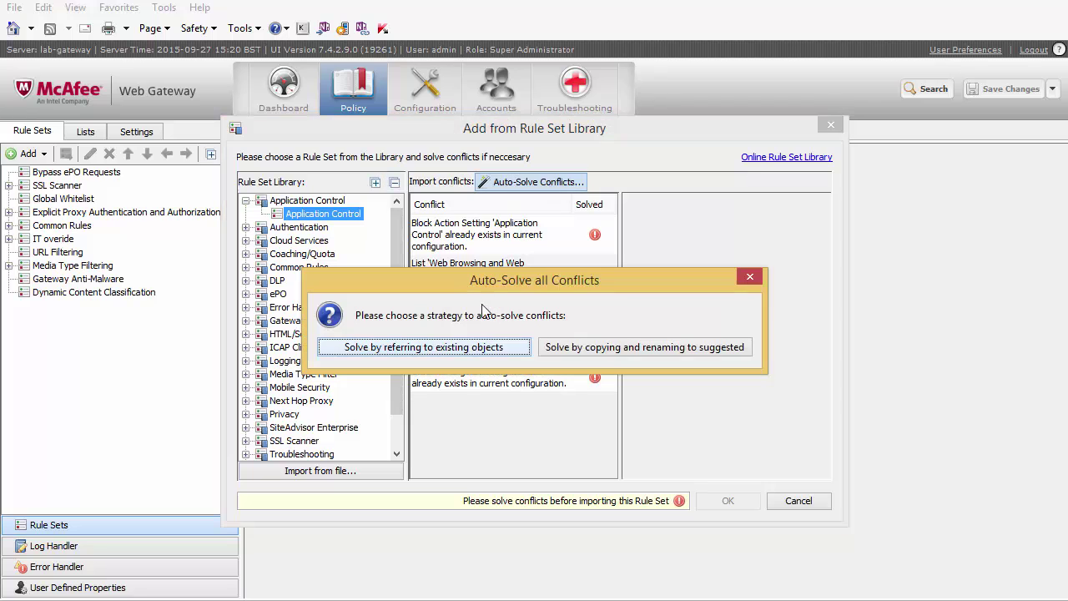
{"action": "left_click", "coordinate": [604, 352]}
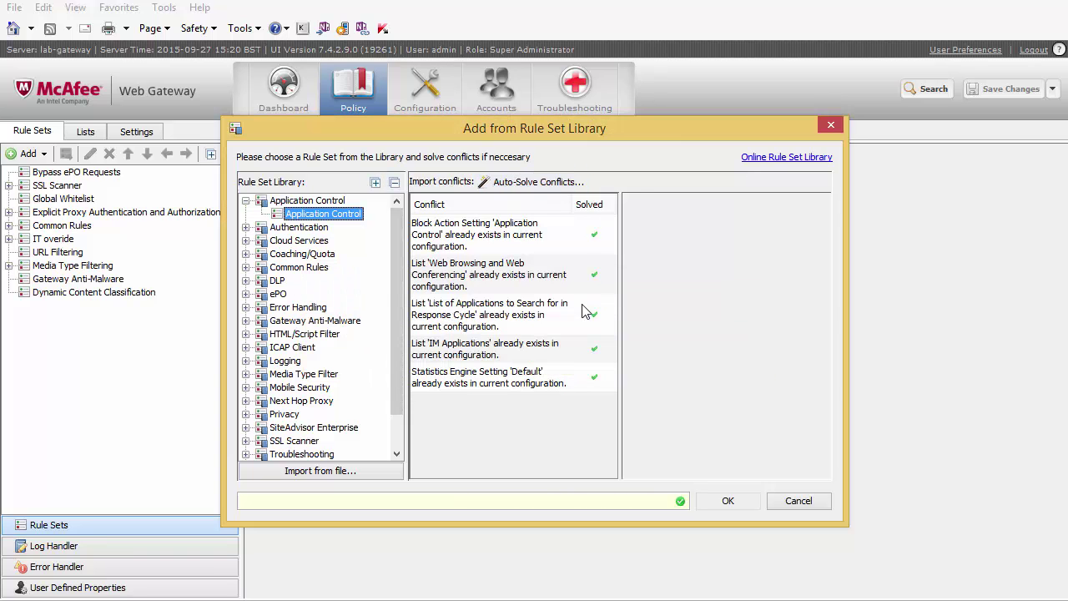
{"action": "left_click", "coordinate": [729, 501]}
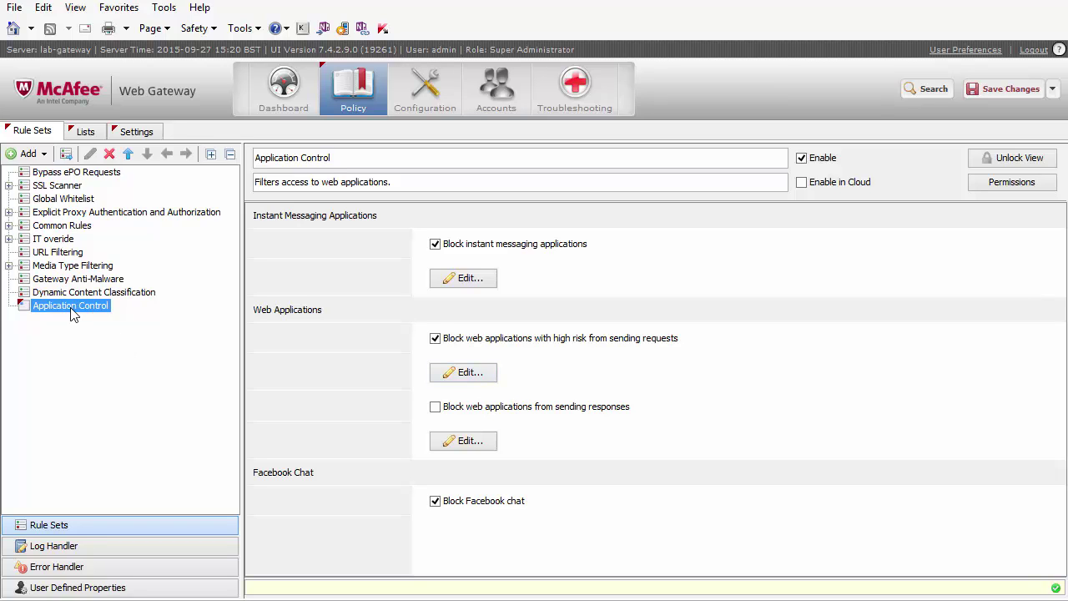
{"action": "left_click_drag", "start_coordinate": [73, 313], "coordinate": [63, 210]}
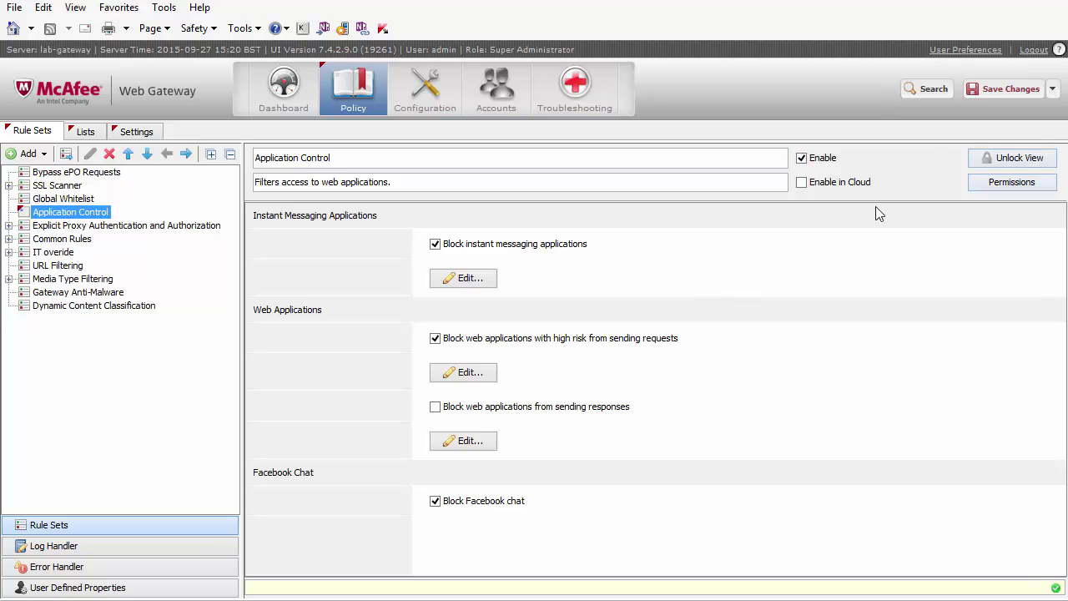
{"action": "left_click", "coordinate": [997, 160]}
Confirm the unlock, save the imported rule set, and show the Block Applications in Request Cycle rules.
{"action": "left_click", "coordinate": [514, 349]}
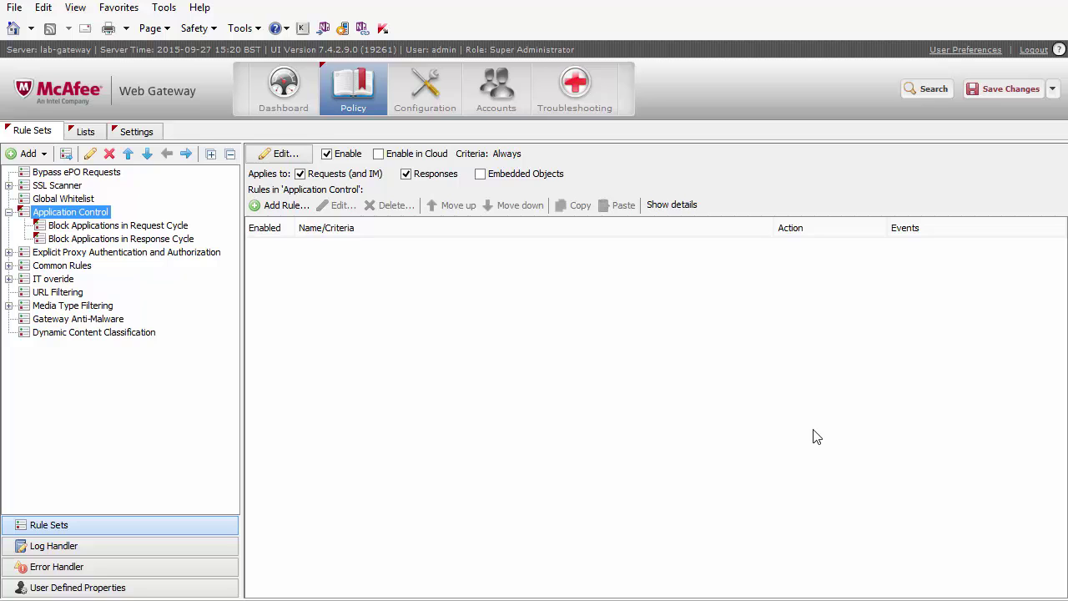
{"action": "left_click", "coordinate": [985, 95]}
{"action": "left_click", "coordinate": [152, 223]}
{"action": "left_click", "coordinate": [92, 211]}
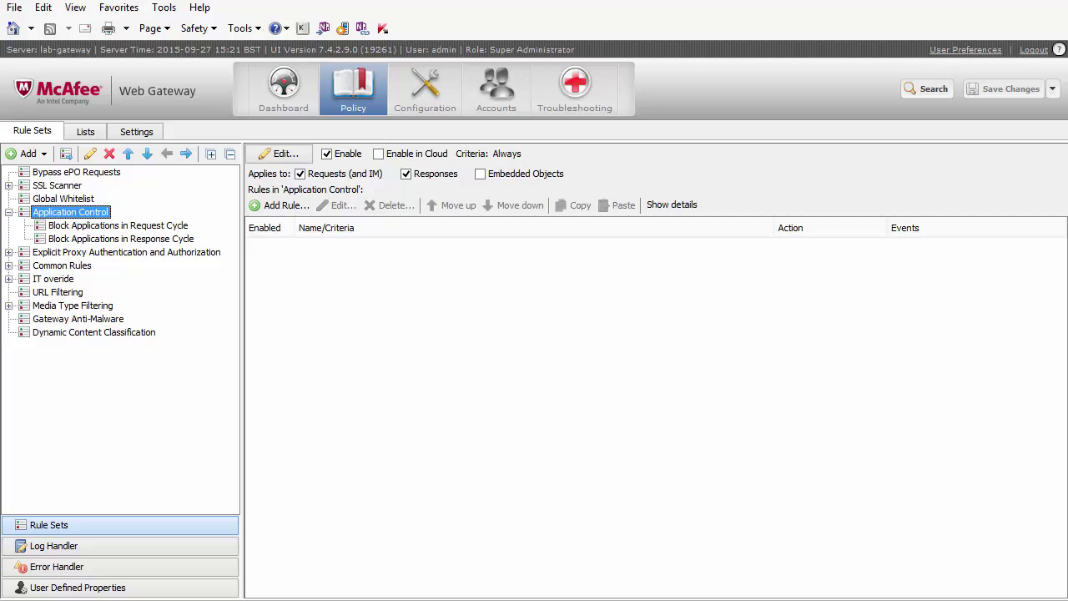
{"action": "left_click", "coordinate": [112, 223]}
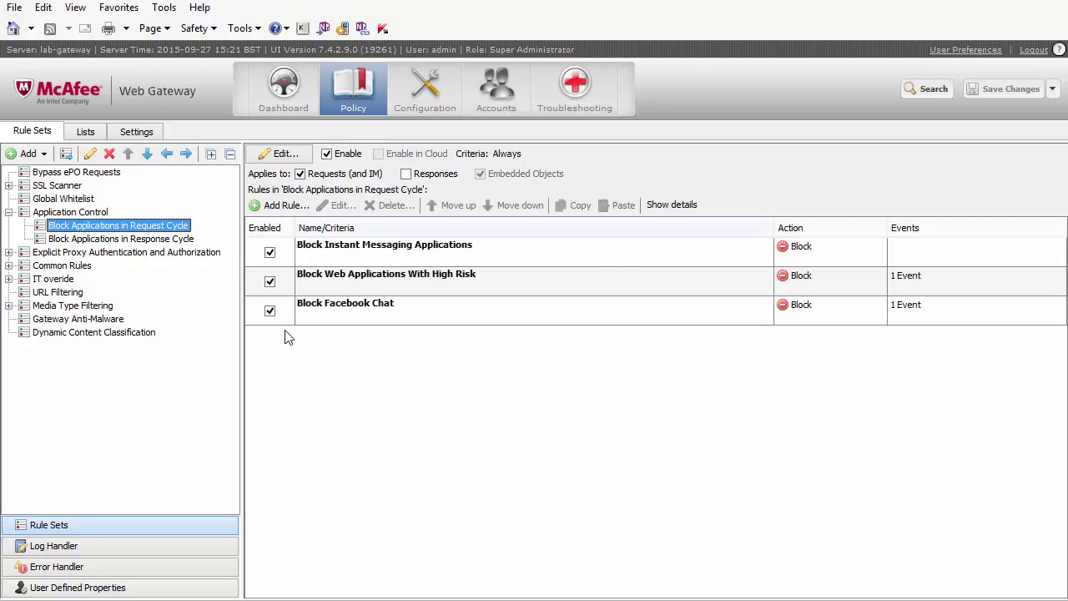
{"action": "left_click", "coordinate": [92, 240]}
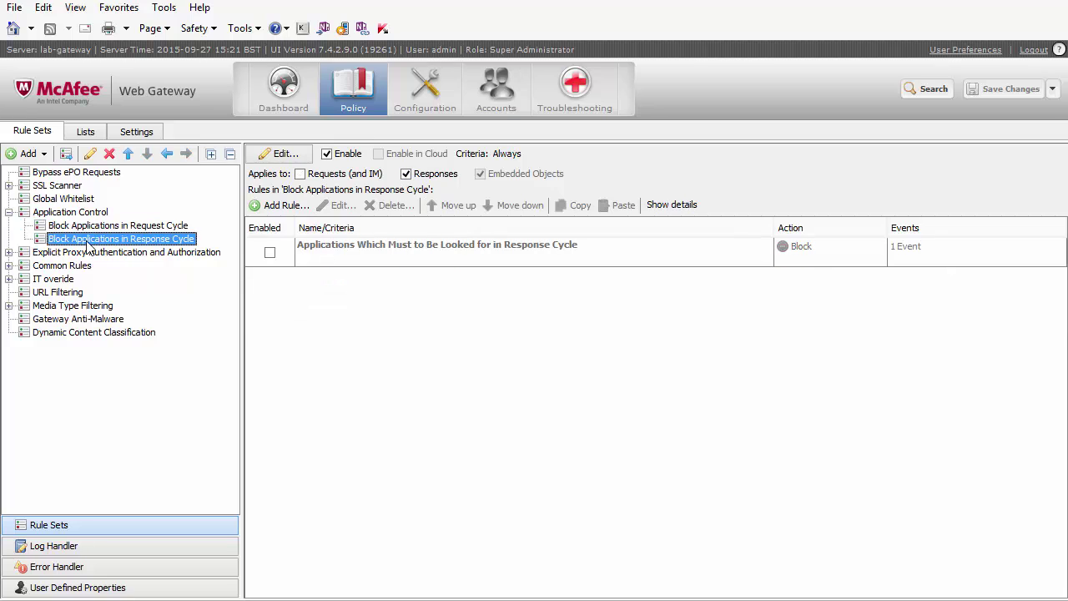
{"action": "left_click", "coordinate": [133, 226]}
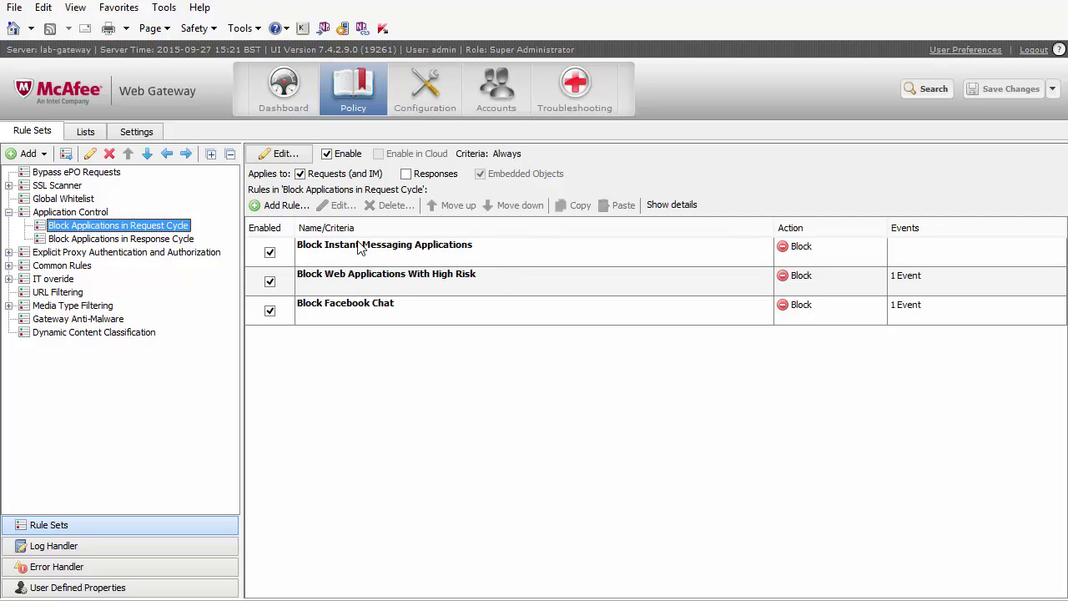
Disable Block Instant Messaging Applications, Block Web Applications With High Risk and Block Facebook Chat, then save.
{"action": "left_click", "coordinate": [270, 252]}
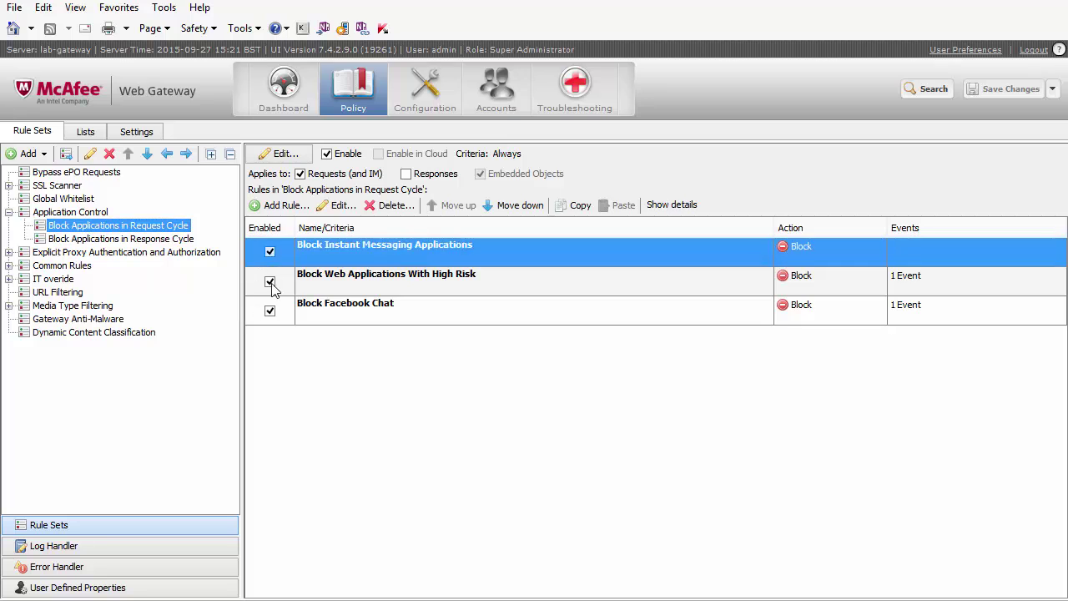
{"action": "left_click", "coordinate": [269, 281]}
{"action": "left_click", "coordinate": [269, 310]}
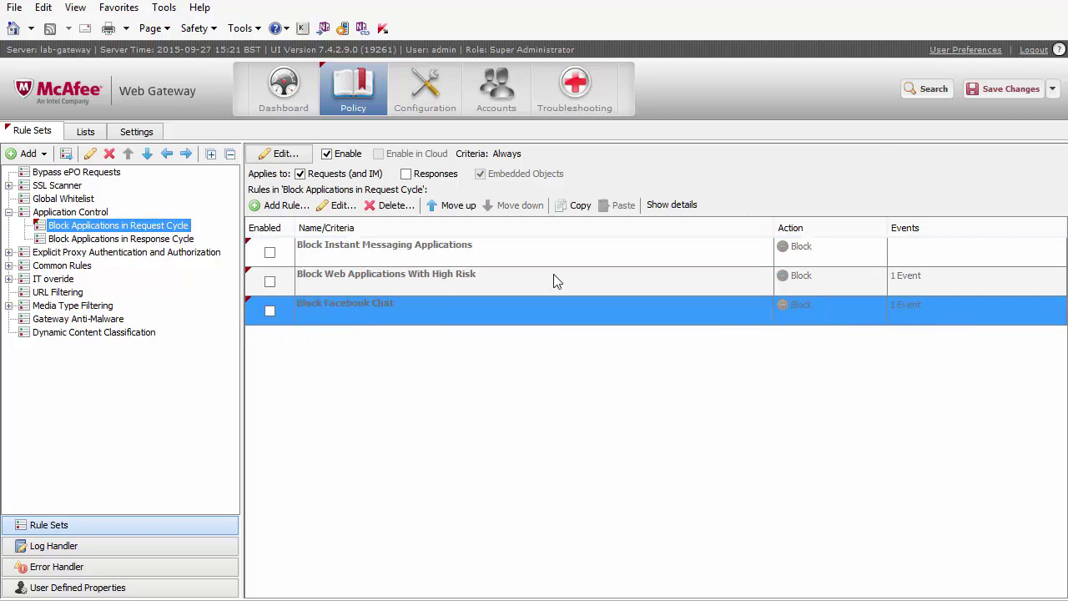
{"action": "left_click", "coordinate": [999, 91]}
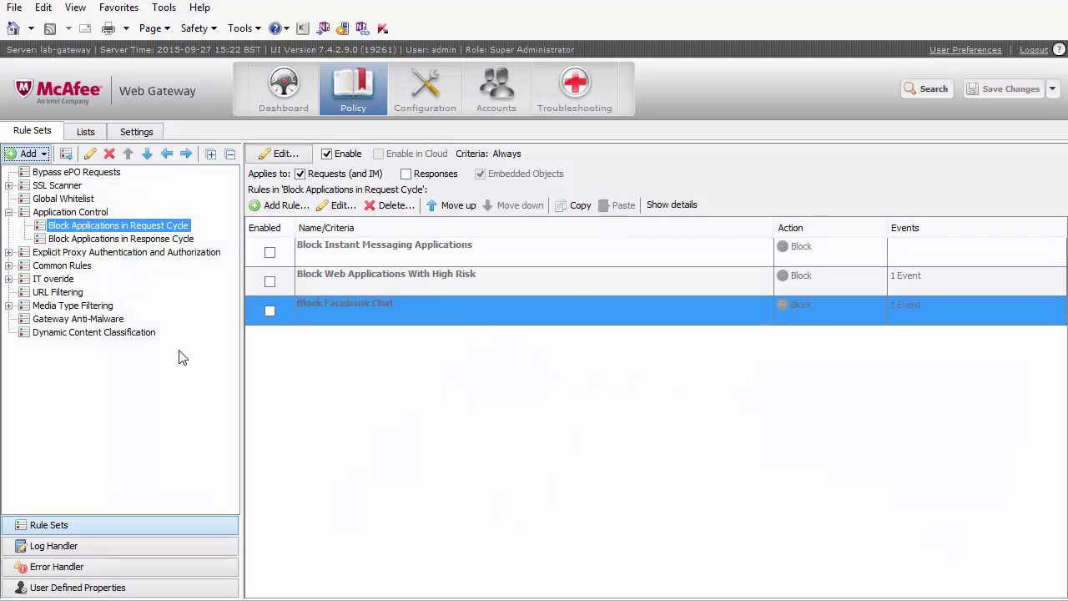
Show the Email application name system list and inspect the CloudSponge and Barracuda Email Security Service entries.
{"action": "left_click", "coordinate": [87, 132]}
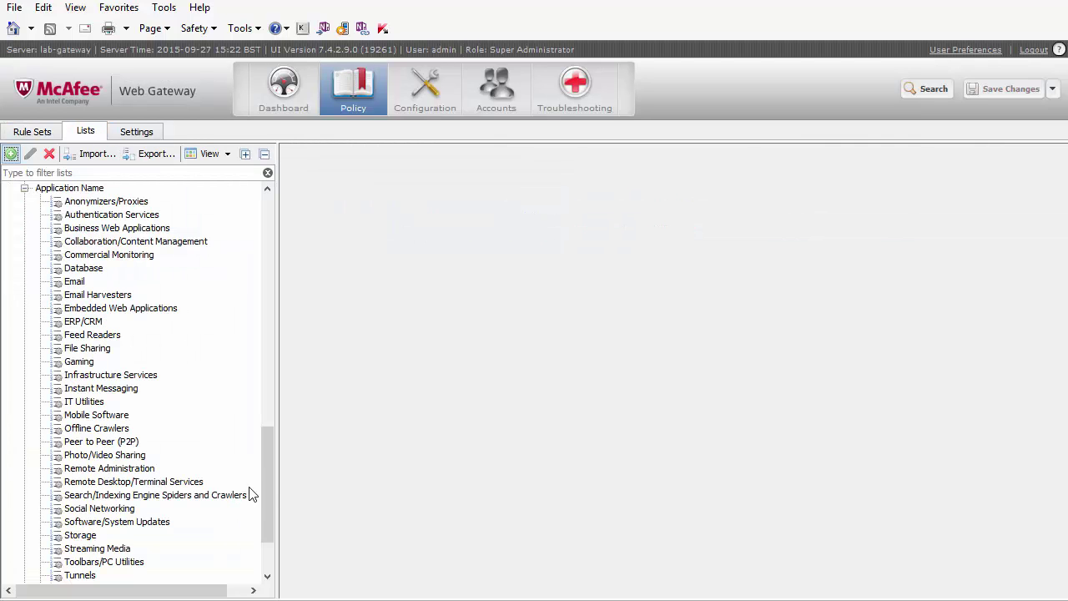
{"action": "left_click_drag", "start_coordinate": [265, 475], "coordinate": [246, 410]}
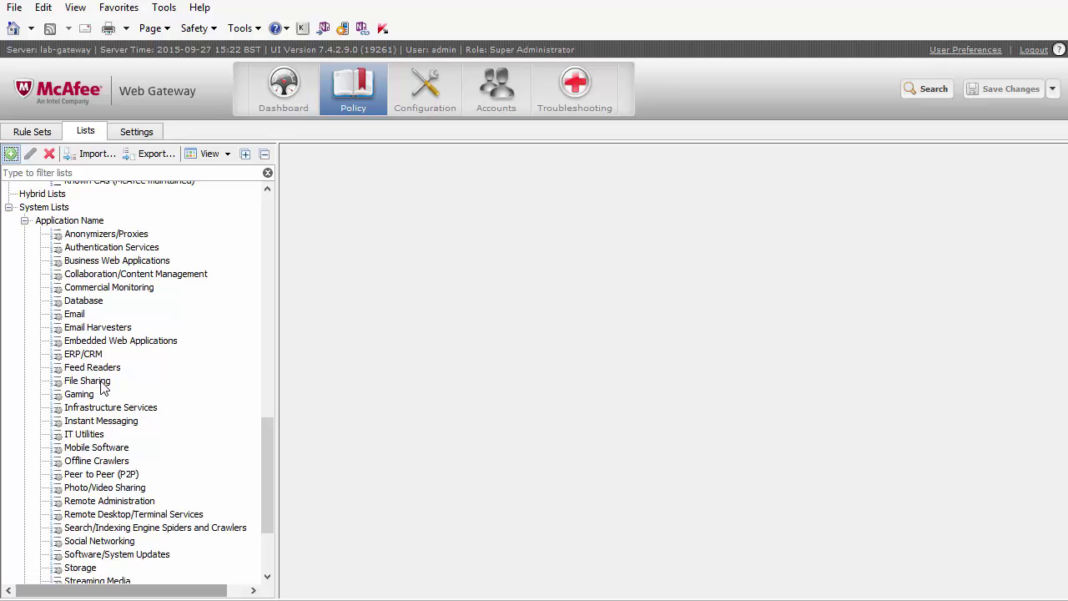
{"action": "left_click", "coordinate": [74, 315]}
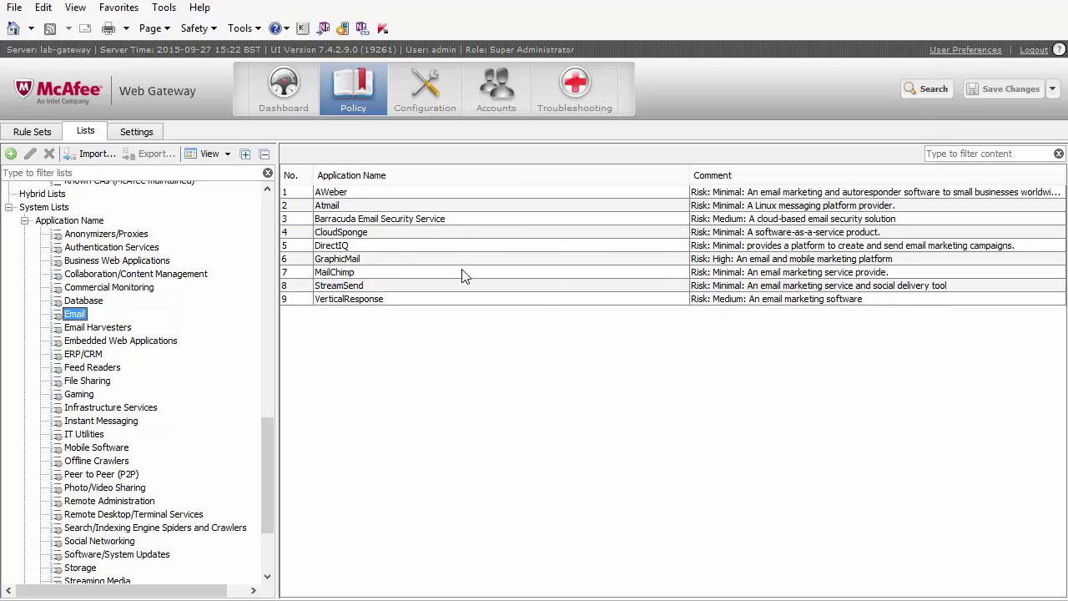
{"action": "left_click", "coordinate": [738, 234]}
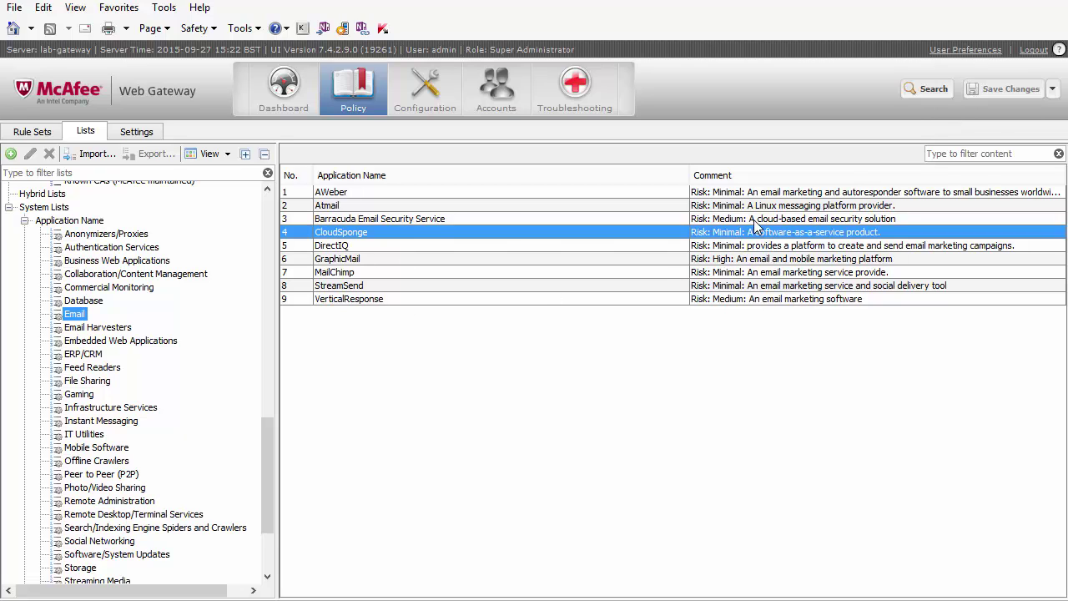
{"action": "left_click", "coordinate": [753, 221]}
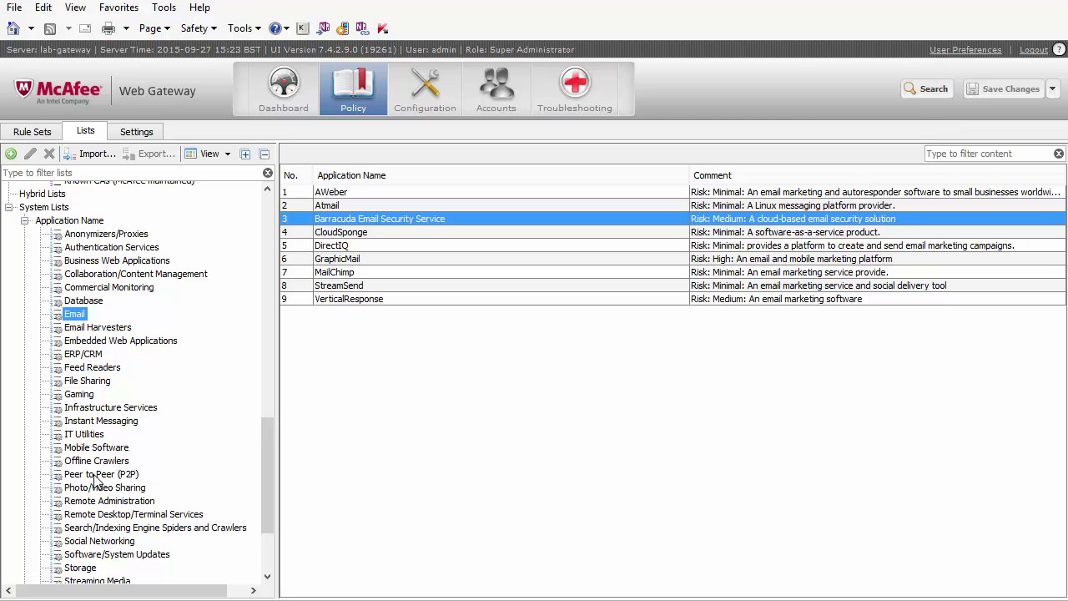
Inspect FastMail and the Hotmail entries in Web Mail, then Linkedin App and LinkedIn Mail in Social Networking.
{"action": "scroll", "coordinate": [135, 421], "scroll_direction": "down", "scroll_amount": 3}
{"action": "left_click", "coordinate": [83, 537]}
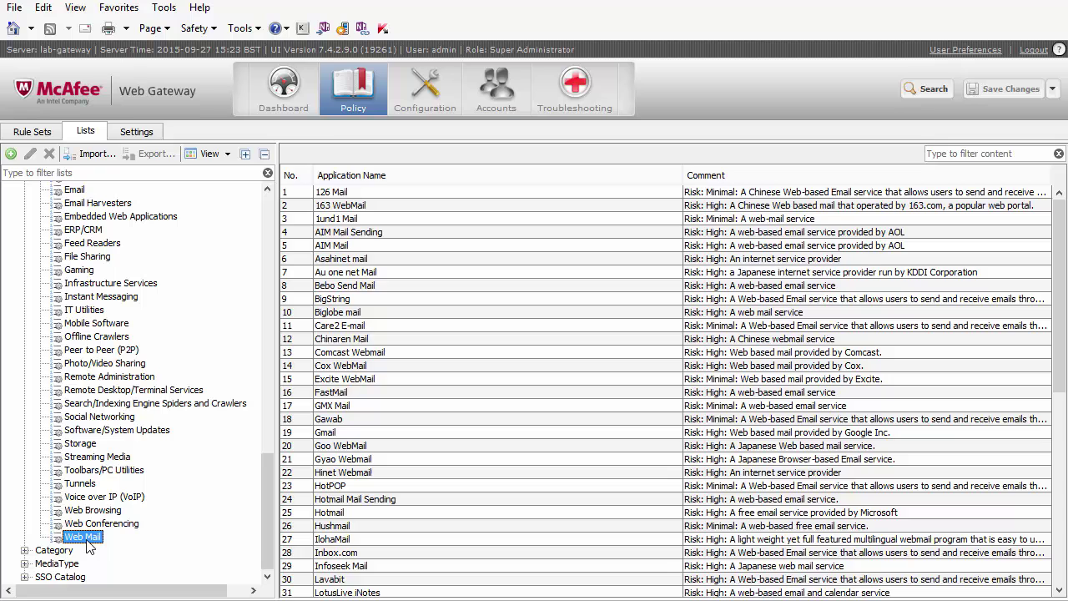
{"action": "left_click", "coordinate": [339, 394]}
{"action": "left_click", "coordinate": [349, 513]}
{"action": "scroll", "coordinate": [602, 581], "scroll_direction": "down", "scroll_amount": 1}
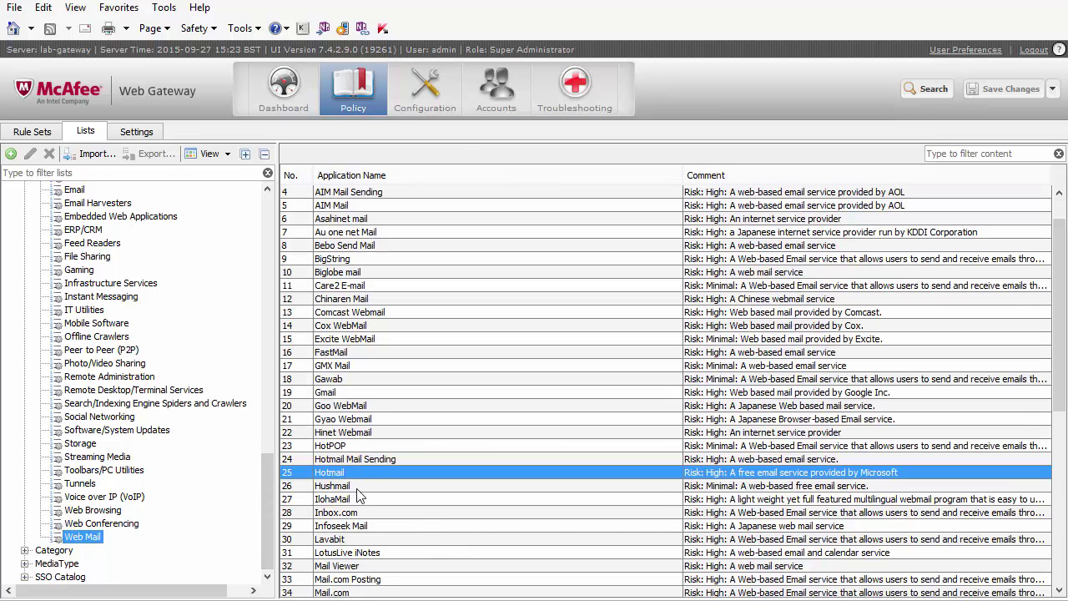
{"action": "left_click", "coordinate": [347, 461]}
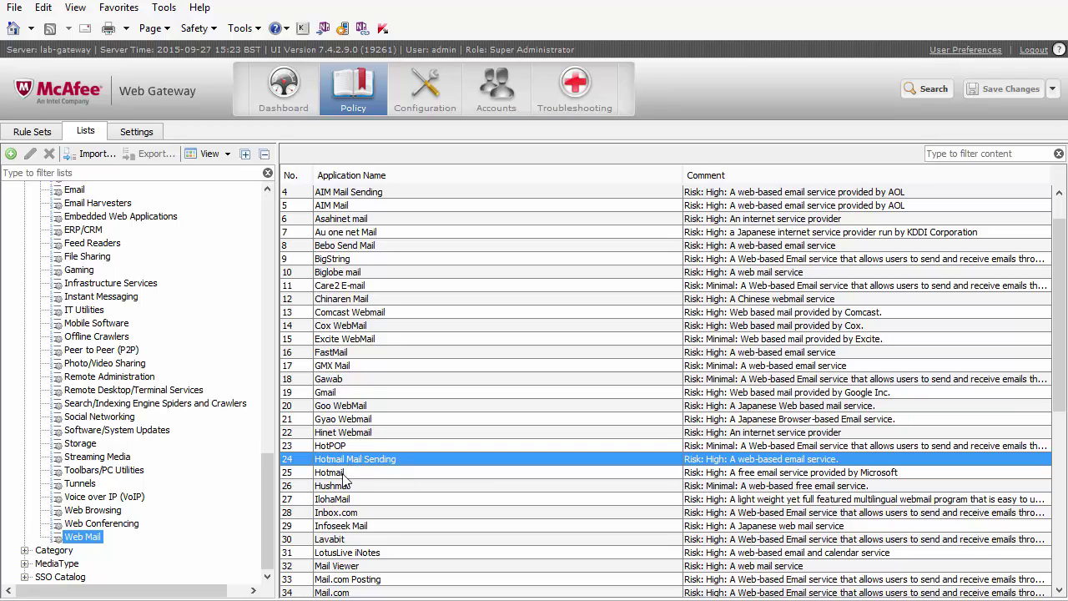
{"action": "left_click", "coordinate": [332, 474]}
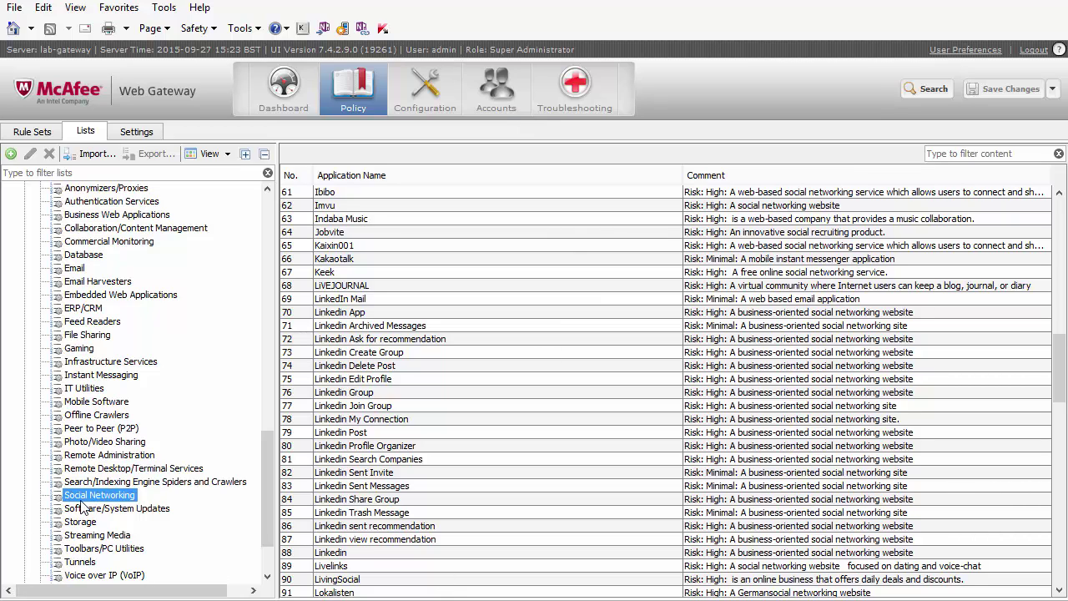
{"action": "left_click", "coordinate": [398, 315]}
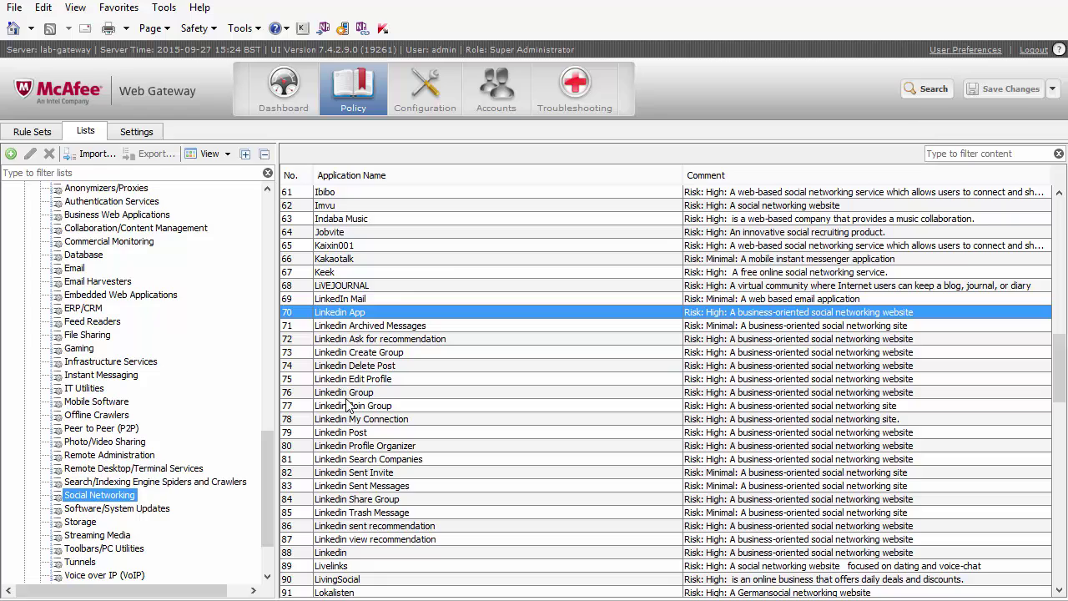
{"action": "left_click", "coordinate": [359, 302]}
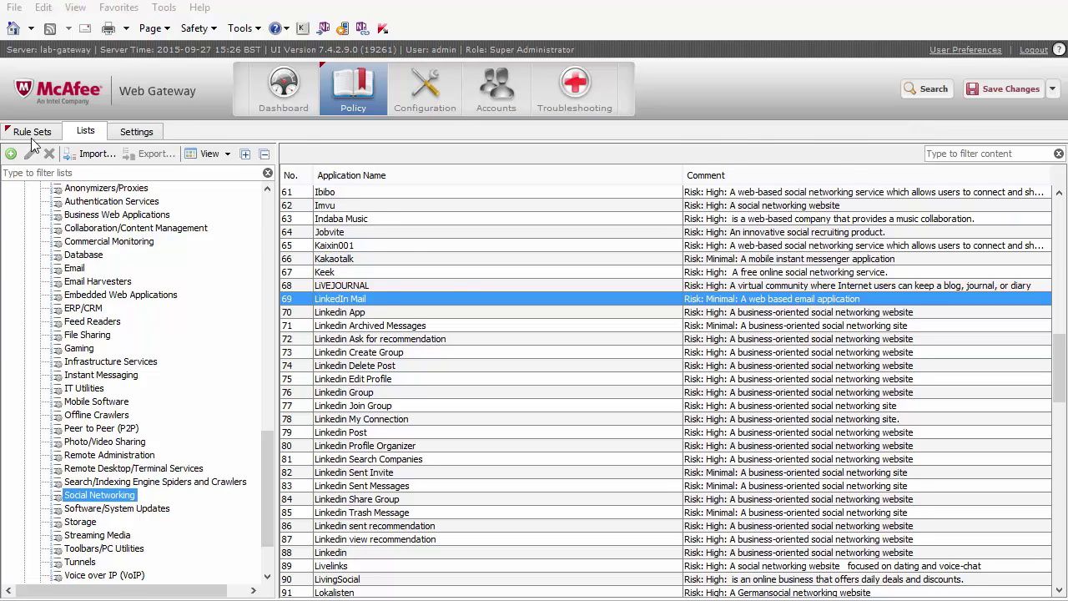
Start a new rule named 'Block Linkedin Mail' in Block Applications in Request Cycle and add an advanced criterion.
{"action": "left_click", "coordinate": [32, 134]}
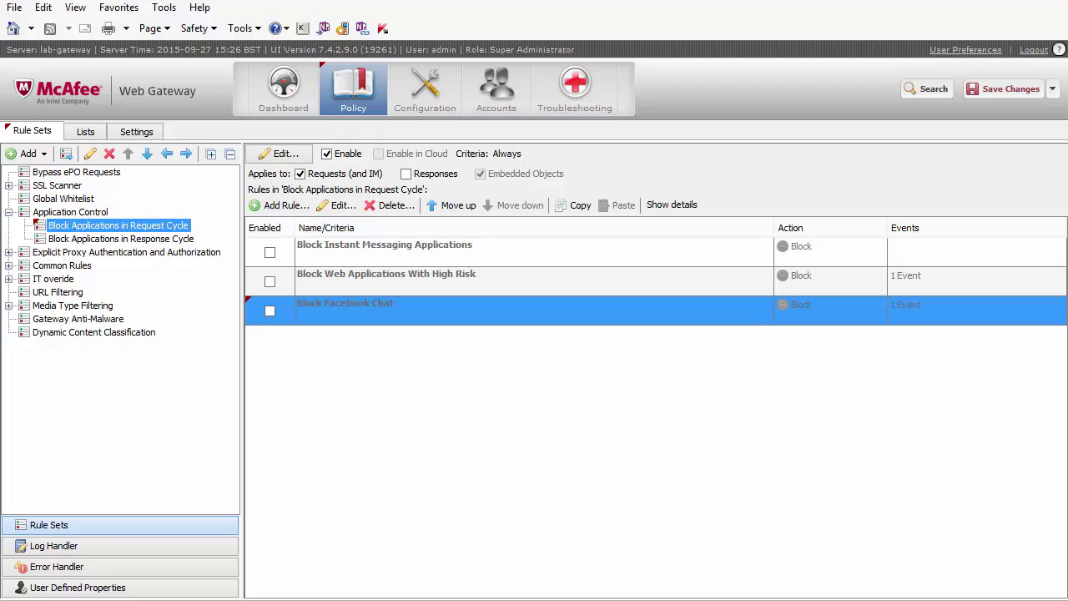
{"action": "double_click", "coordinate": [336, 369]}
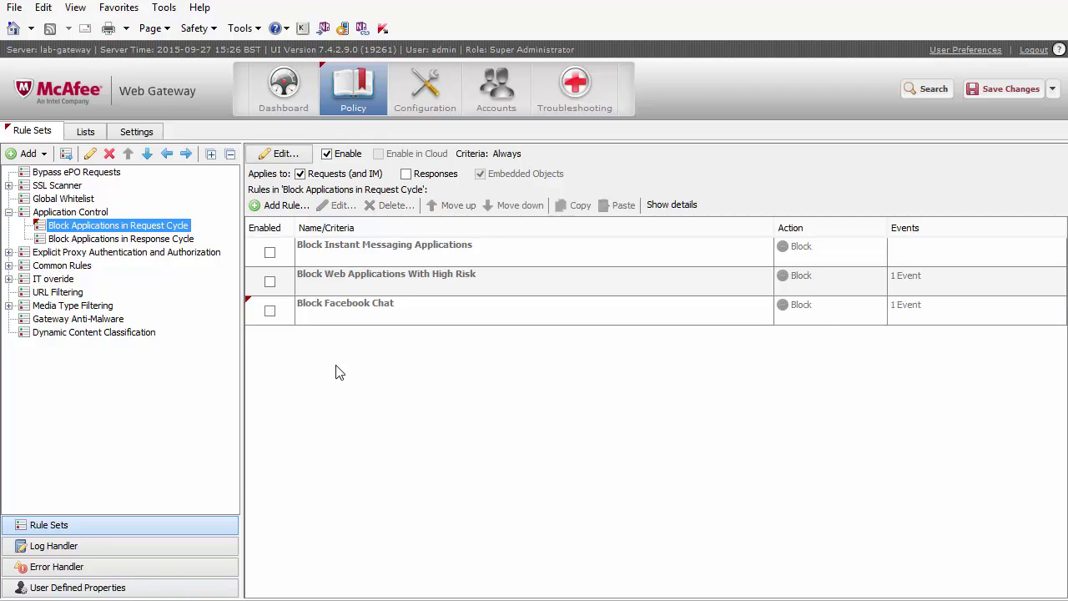
{"action": "type", "text": "Bloc"}
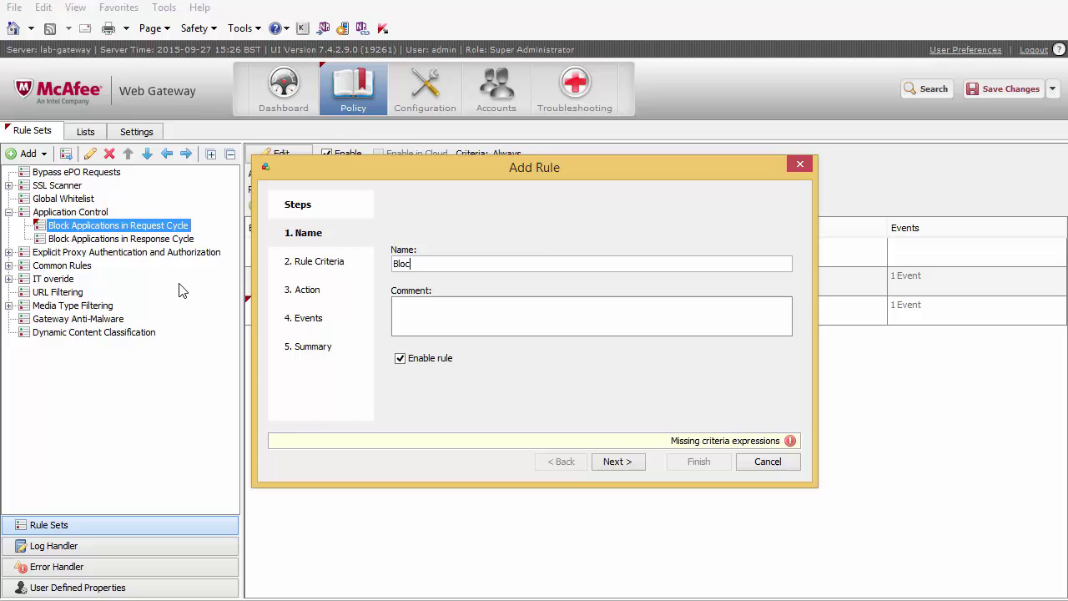
{"action": "type", "text": "k Linkedin Mail"}
{"action": "left_click", "coordinate": [627, 461]}
{"action": "left_click", "coordinate": [544, 238]}
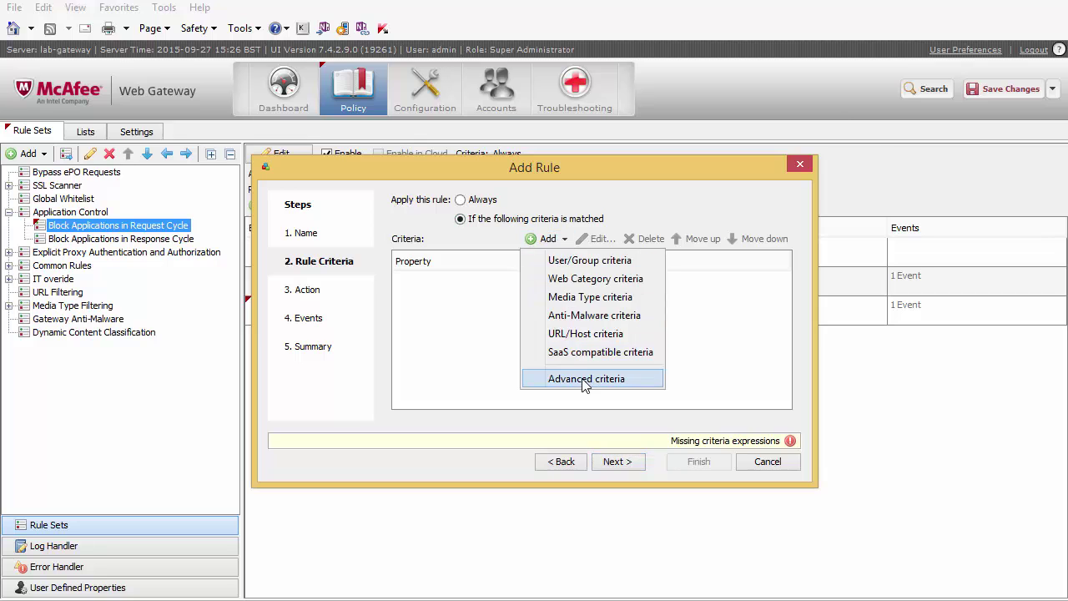
{"action": "left_click", "coordinate": [575, 380]}
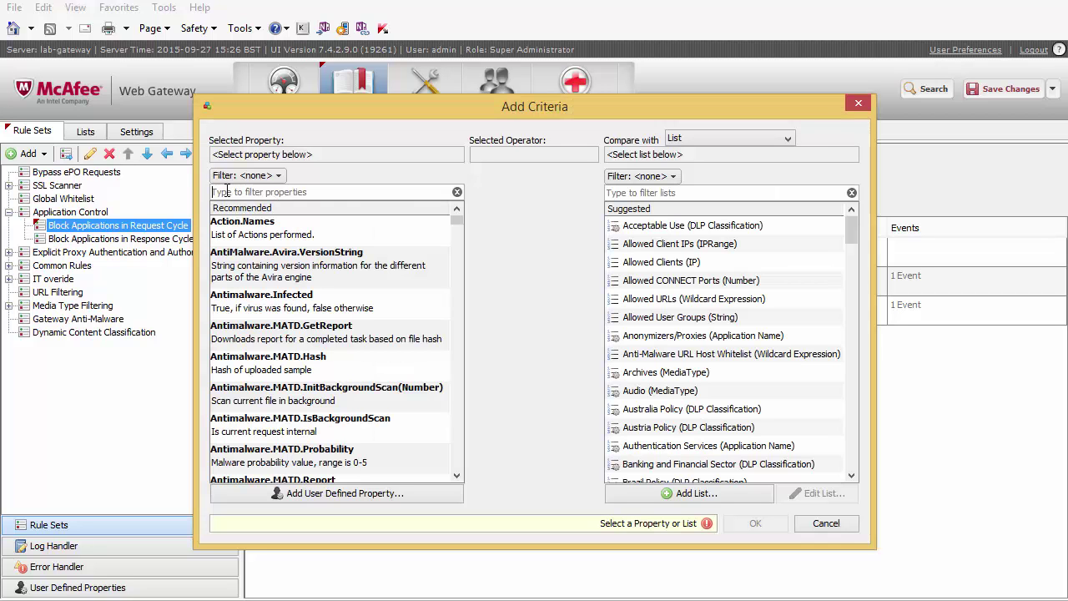
Choose the Application.ToString property with Application.Name as its parameter.
{"action": "type", "text": "applica"}
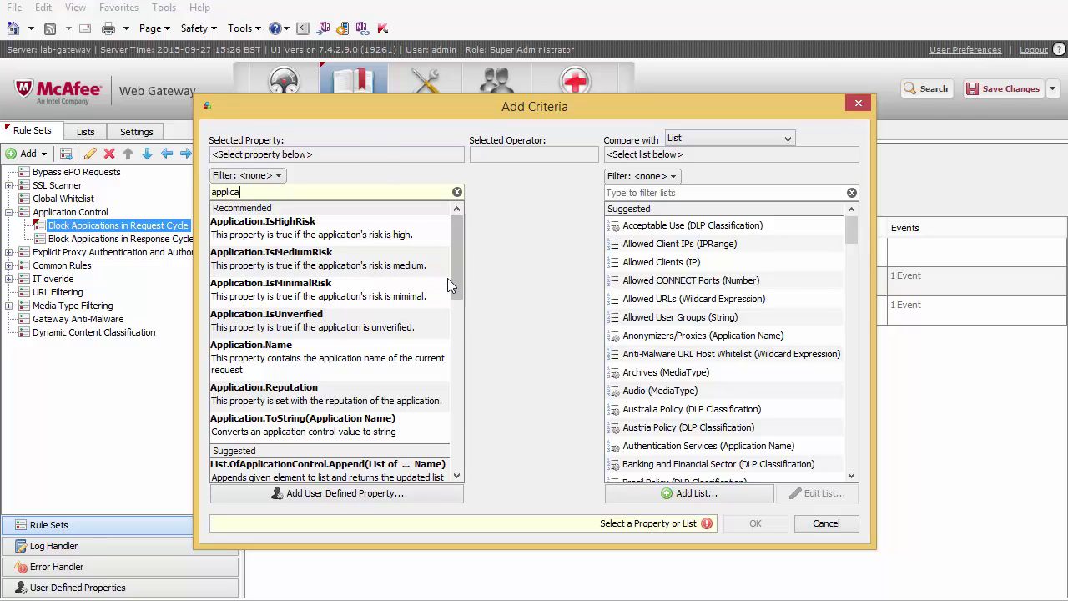
{"action": "scroll", "coordinate": [454, 278], "scroll_direction": "down", "scroll_amount": 3}
{"action": "left_click", "coordinate": [262, 319]}
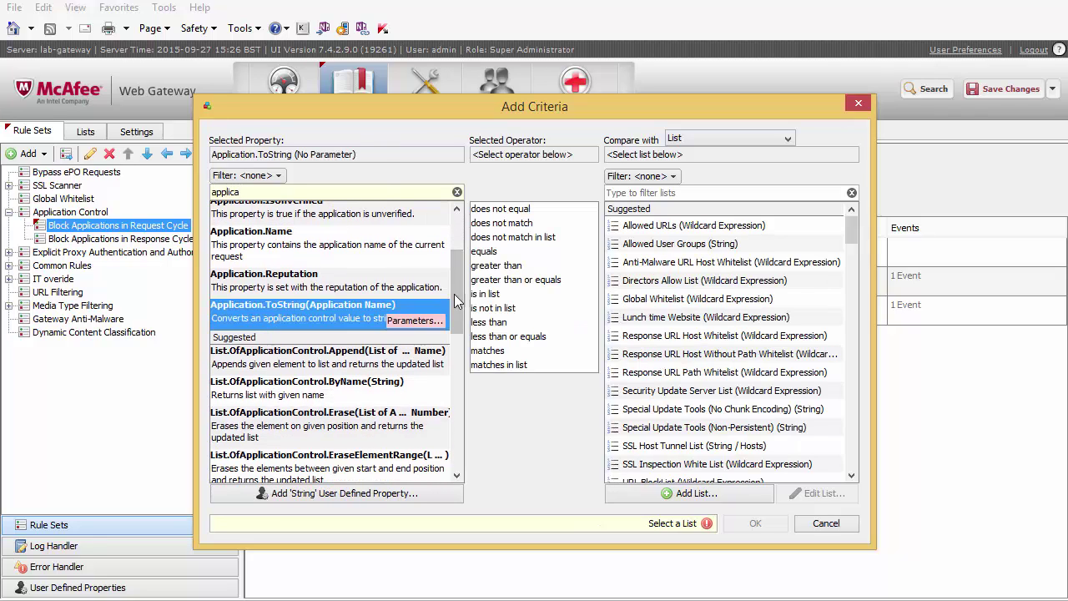
{"action": "left_click", "coordinate": [414, 320]}
{"action": "left_click", "coordinate": [646, 199]}
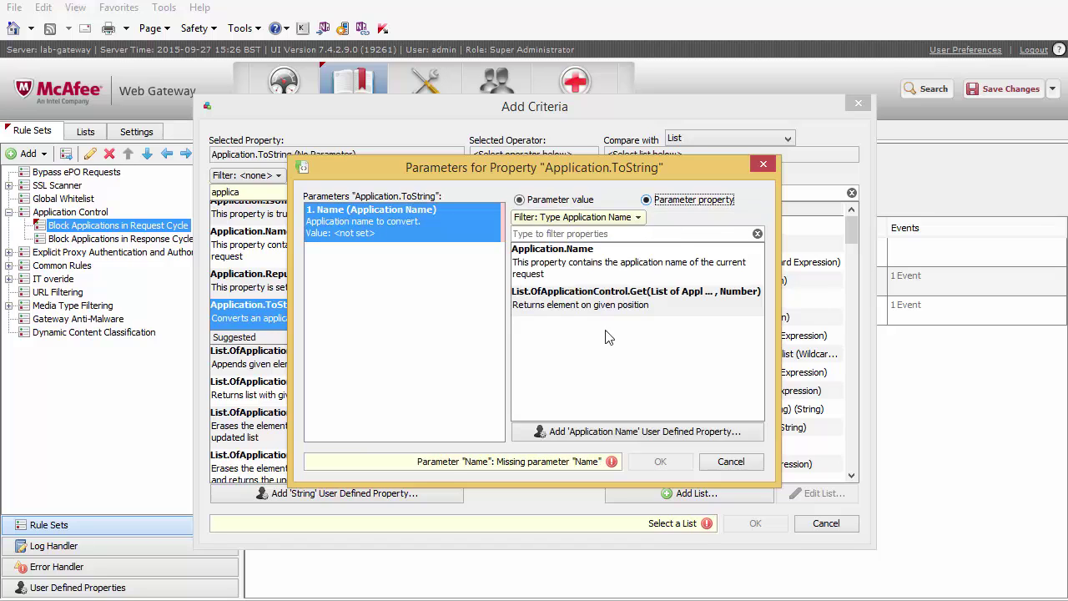
{"action": "left_click", "coordinate": [583, 219]}
{"action": "left_click", "coordinate": [643, 217]}
{"action": "left_click", "coordinate": [552, 281]}
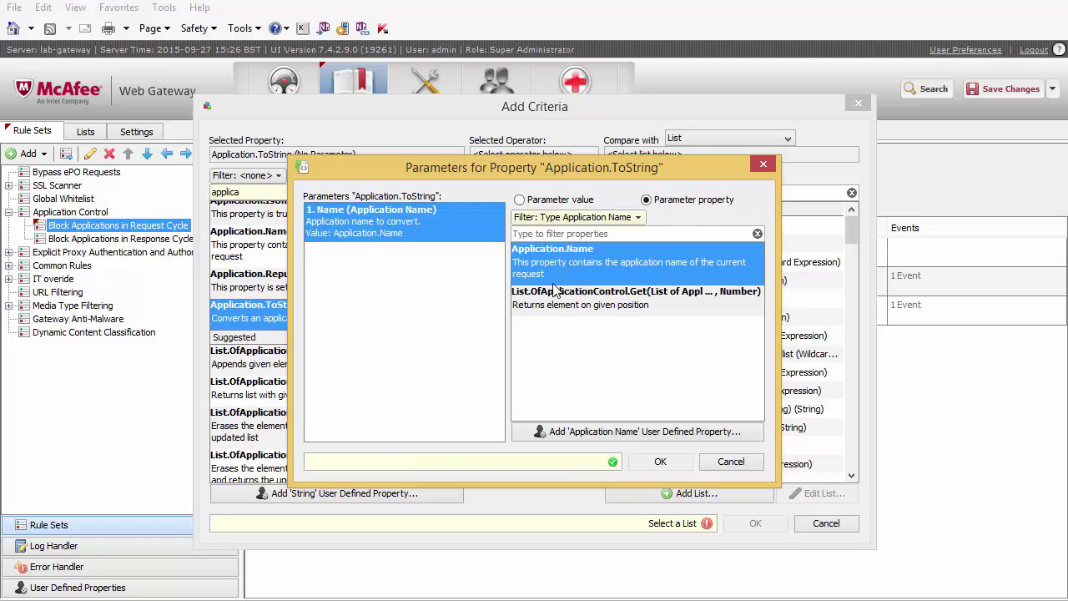
{"action": "left_click", "coordinate": [667, 461]}
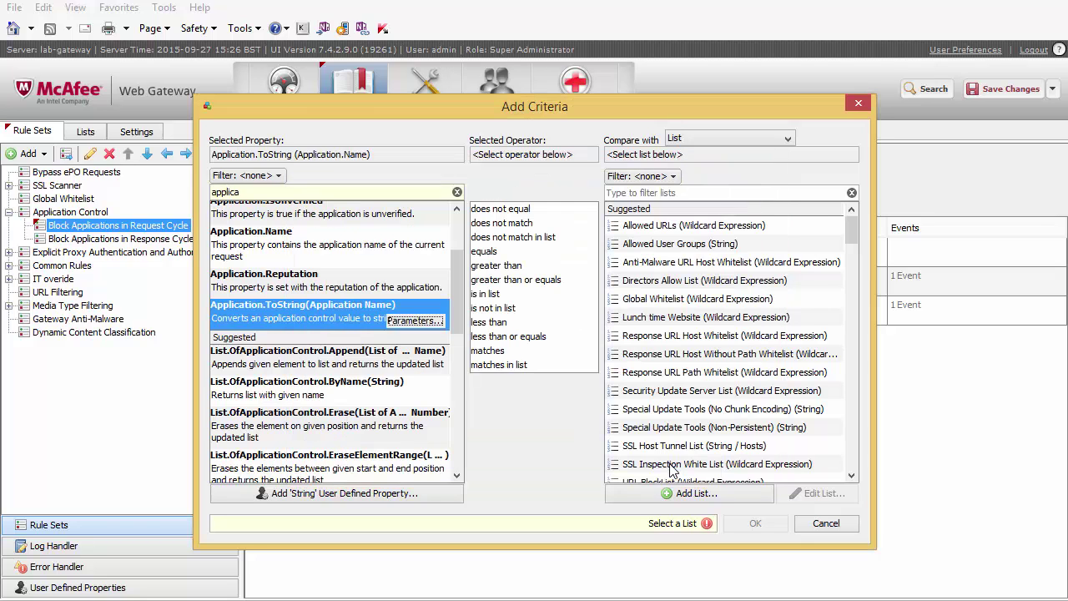
Set the criterion operator to equals with the value 'LinkedIn Mail' and confirm it.
{"action": "left_click", "coordinate": [483, 251]}
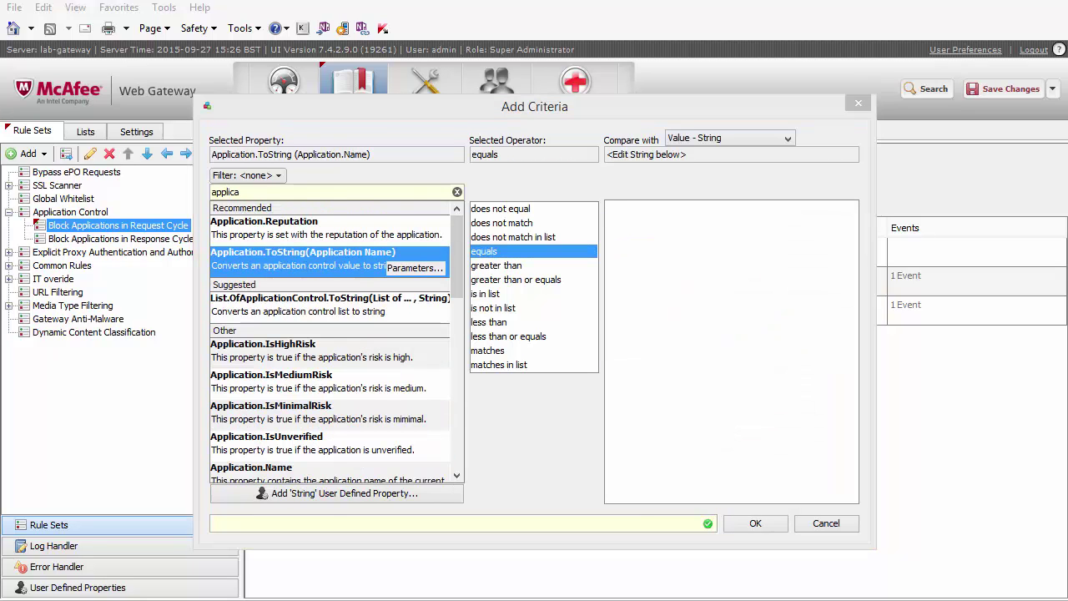
{"action": "left_click", "coordinate": [640, 243]}
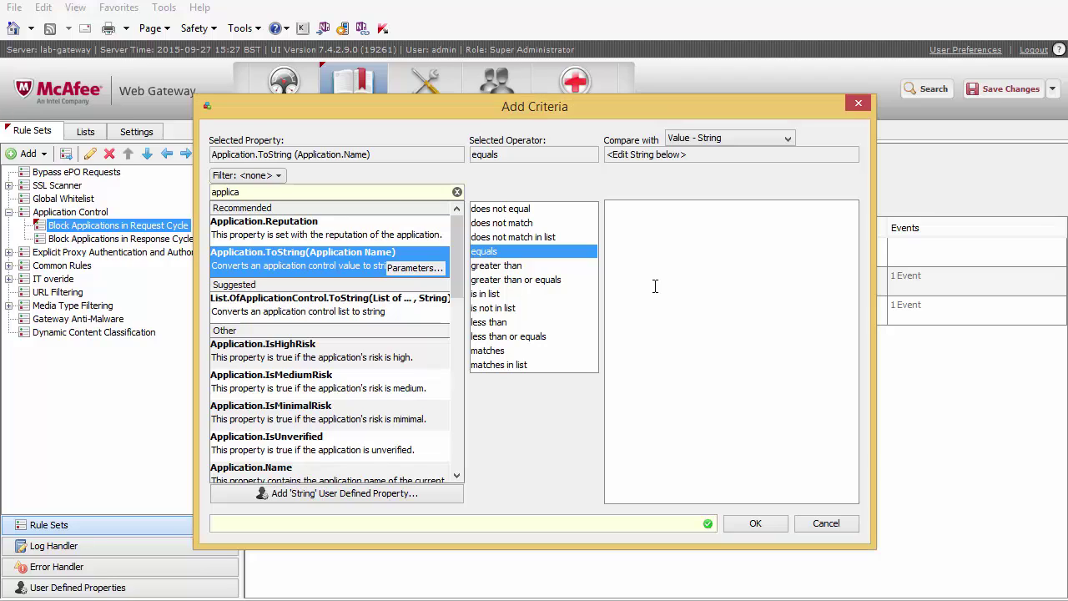
{"action": "type", "text": "LinkedIn Mail"}
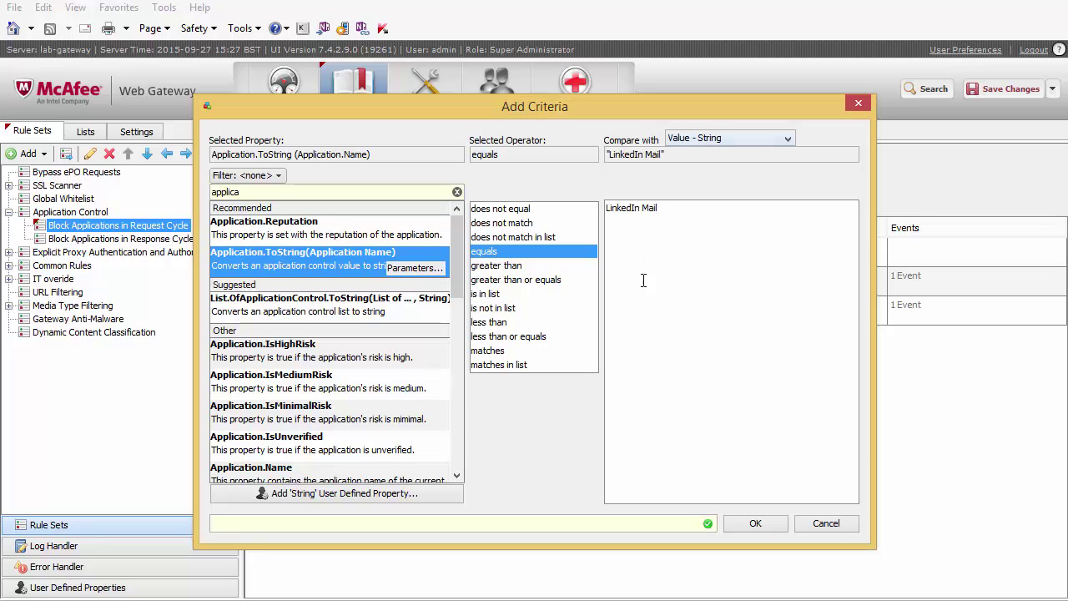
{"action": "left_click", "coordinate": [753, 525]}
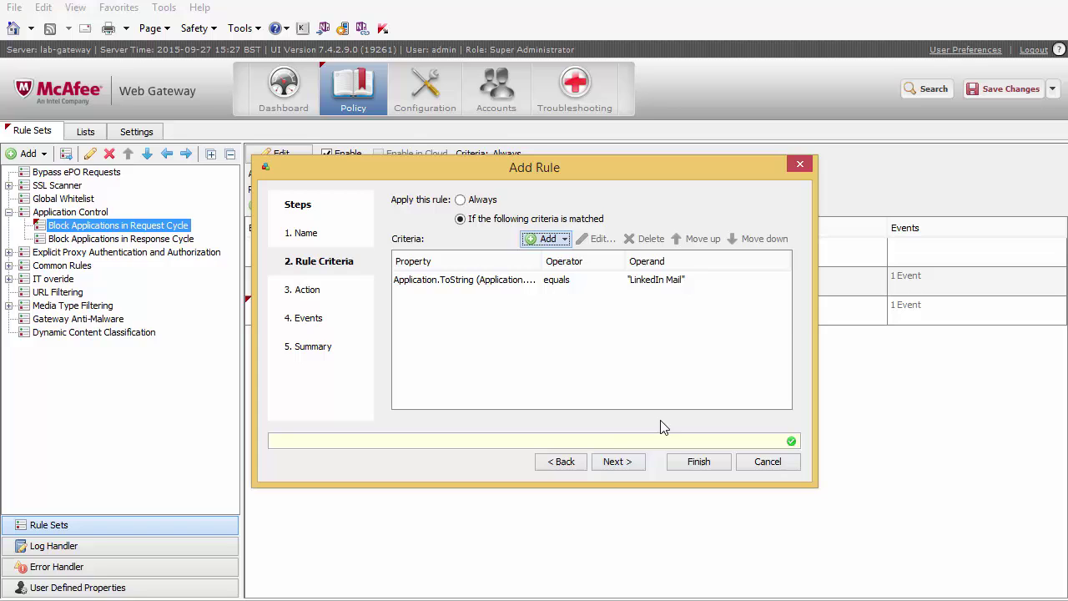
Give the rule the Block action with Application Control settings, finish the wizard, and save changes.
{"action": "left_click", "coordinate": [629, 461]}
{"action": "left_click", "coordinate": [501, 294]}
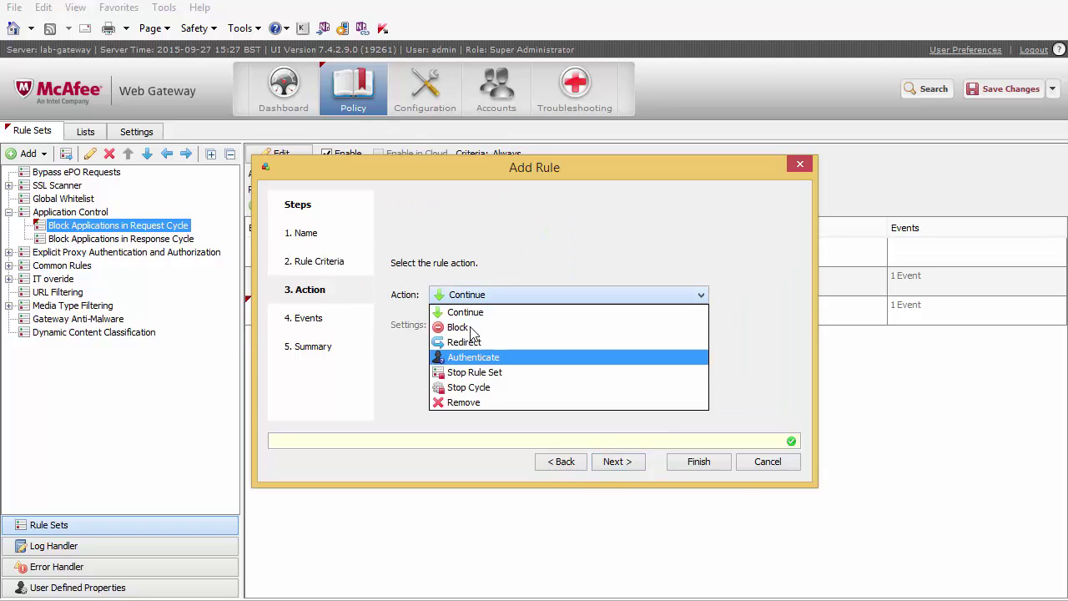
{"action": "left_click", "coordinate": [463, 324]}
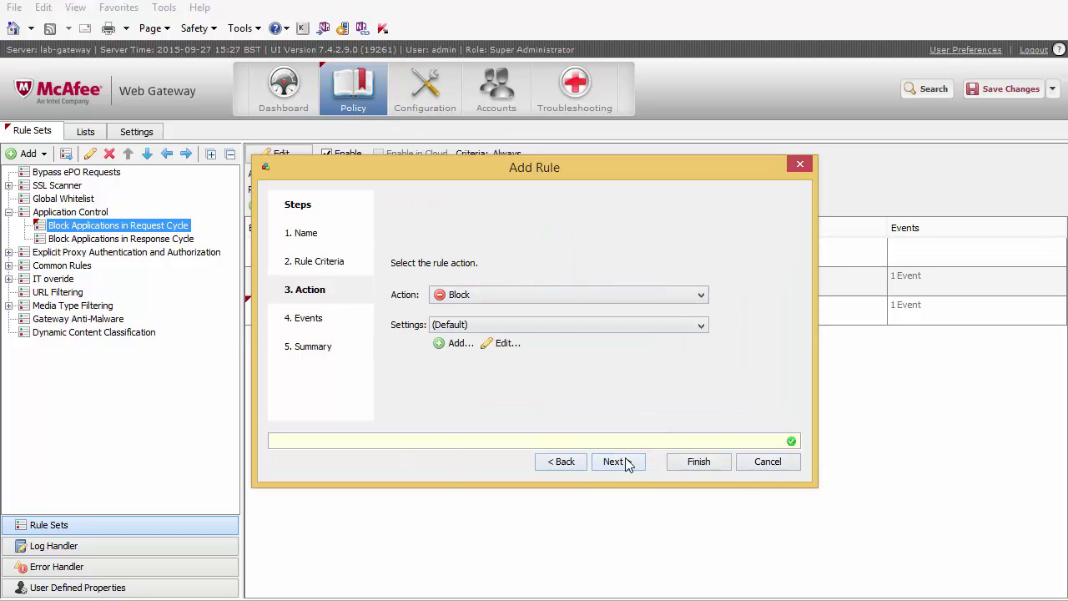
{"action": "left_click", "coordinate": [533, 326]}
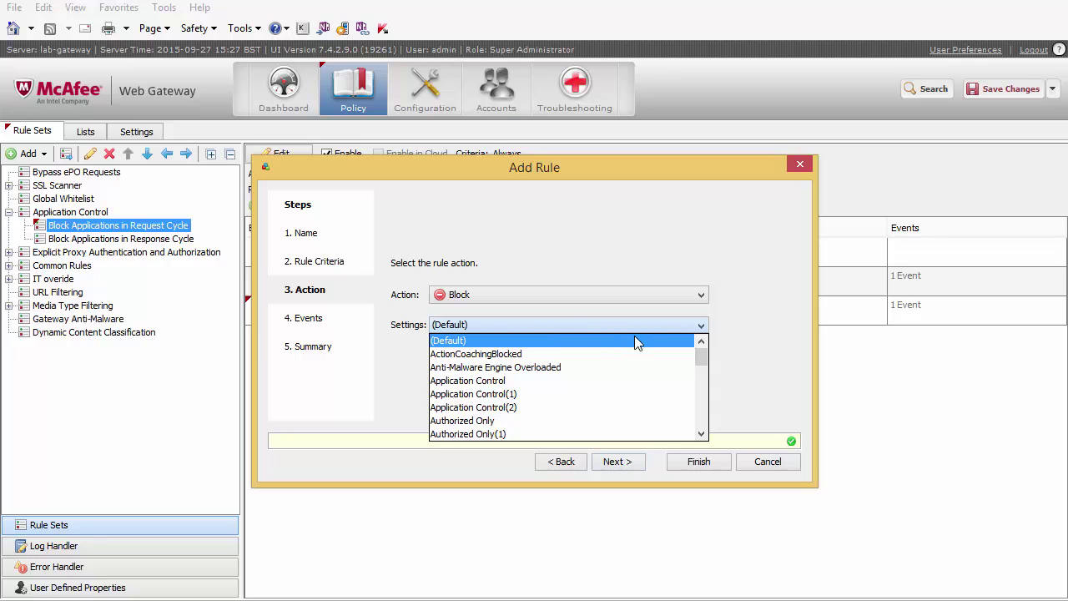
{"action": "left_click", "coordinate": [503, 379]}
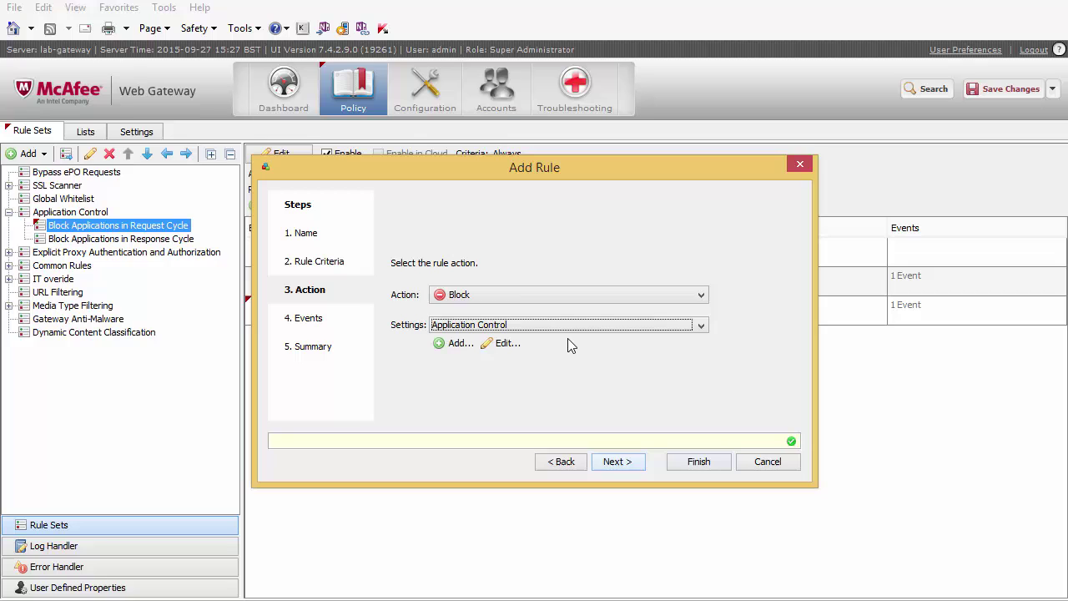
{"action": "left_click", "coordinate": [619, 471]}
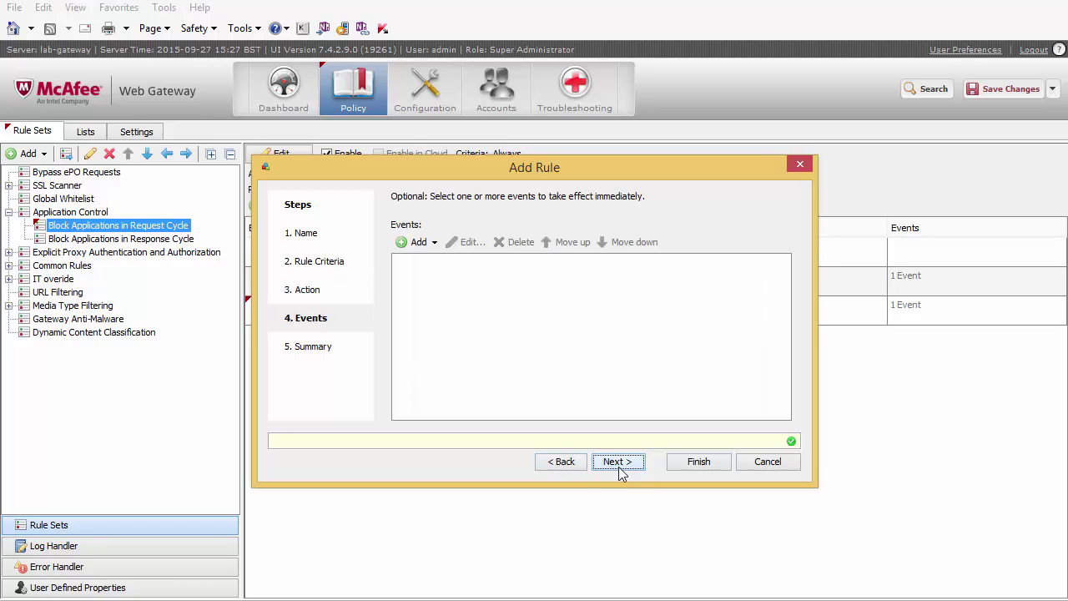
{"action": "left_click", "coordinate": [618, 467]}
{"action": "left_click", "coordinate": [720, 468]}
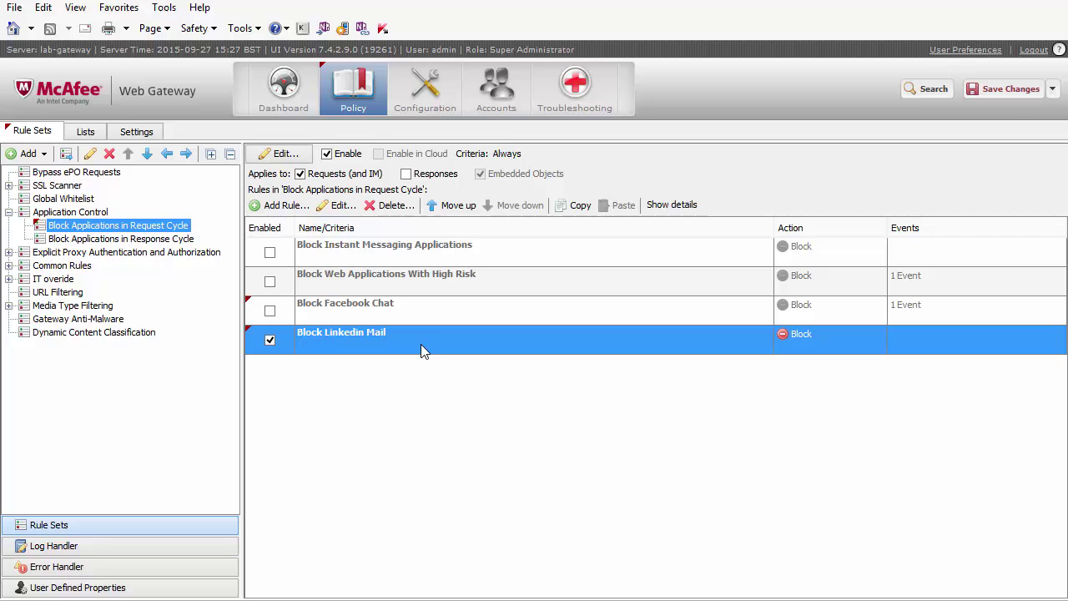
{"action": "left_click", "coordinate": [1009, 88]}
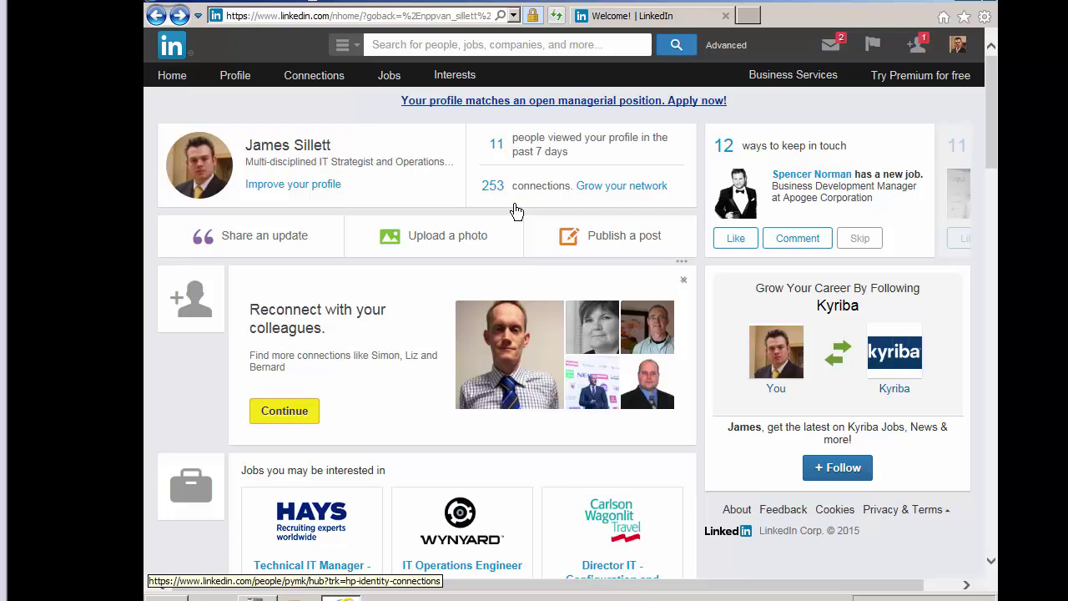
Reload the LinkedIn home page and try the messages inbox, which Application Control blocks as LinkedIn Mail.
{"action": "left_click", "coordinate": [182, 81]}
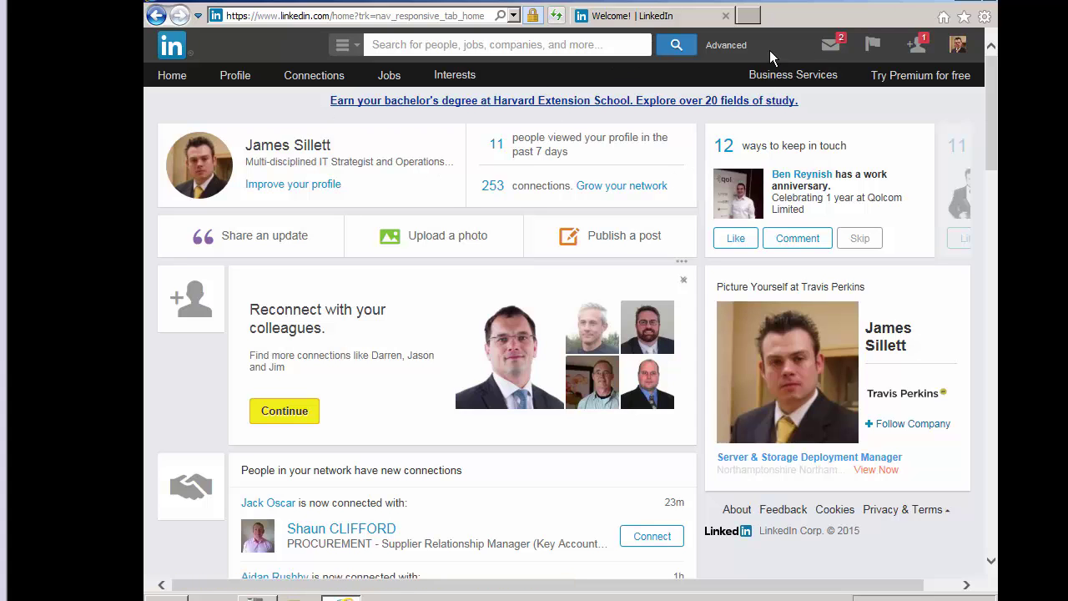
{"action": "left_click", "coordinate": [832, 47]}
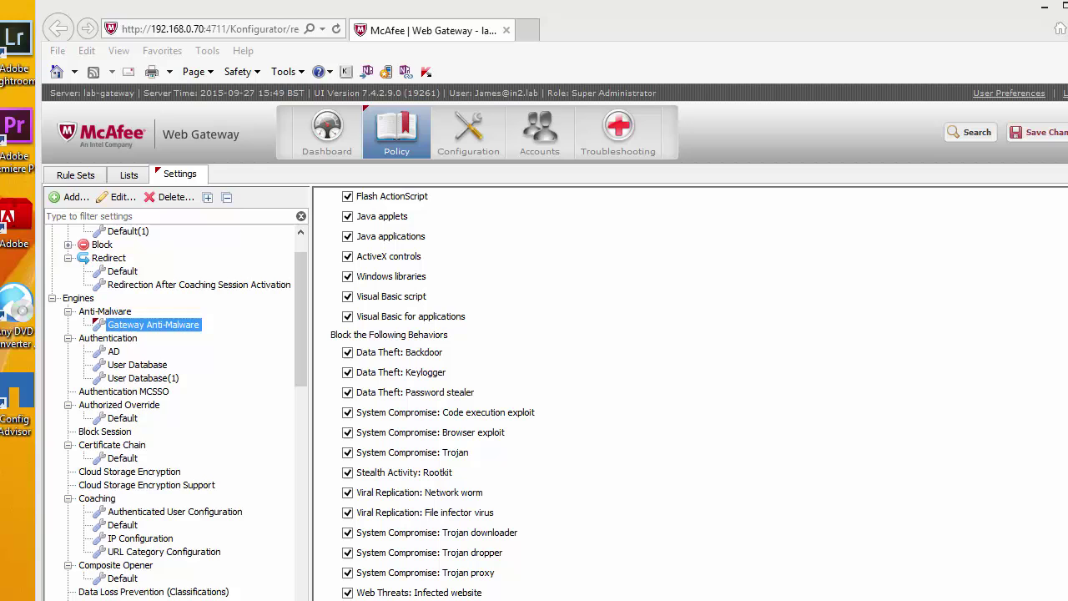
Untick Enabled for the Block Linkedin Mail rule in Block Applications in Request Cycle, then return to the test browser.
{"action": "left_click", "coordinate": [87, 177]}
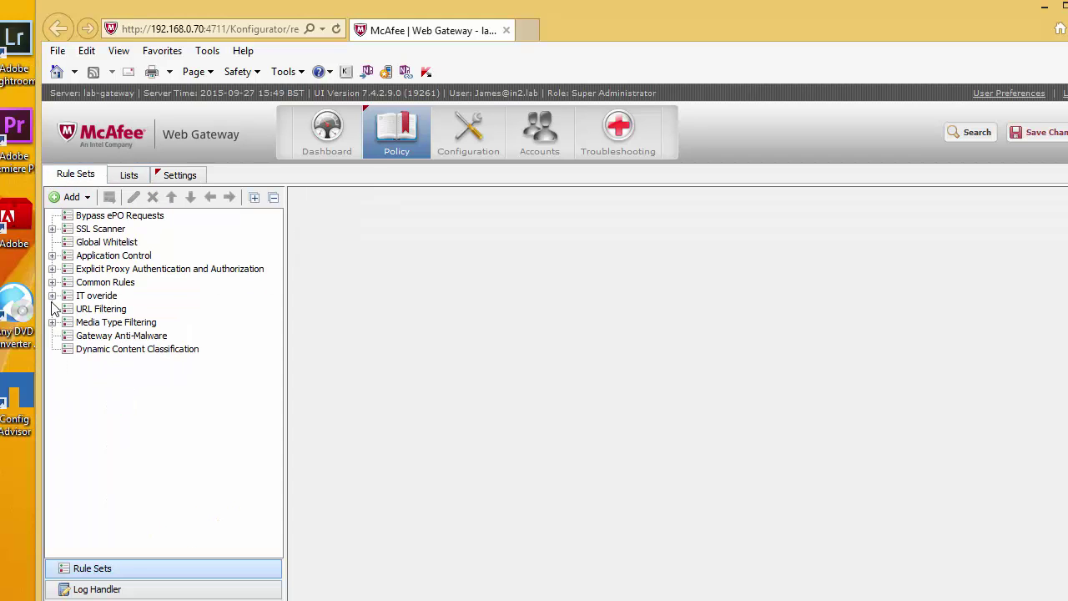
{"action": "left_click", "coordinate": [53, 255]}
{"action": "left_click", "coordinate": [93, 268]}
{"action": "left_click", "coordinate": [437, 391]}
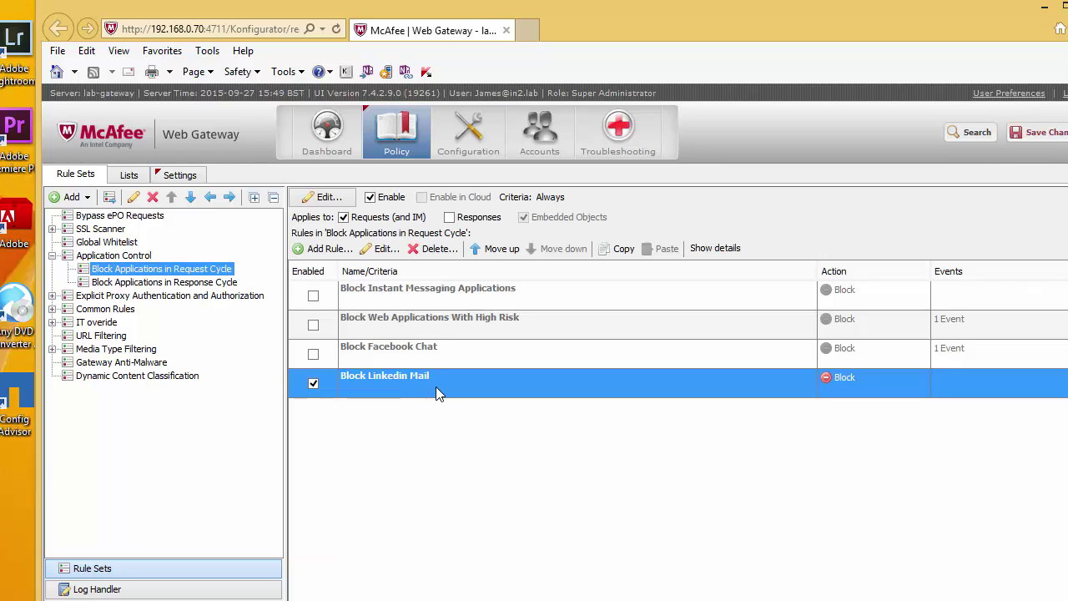
{"action": "left_click", "coordinate": [313, 383]}
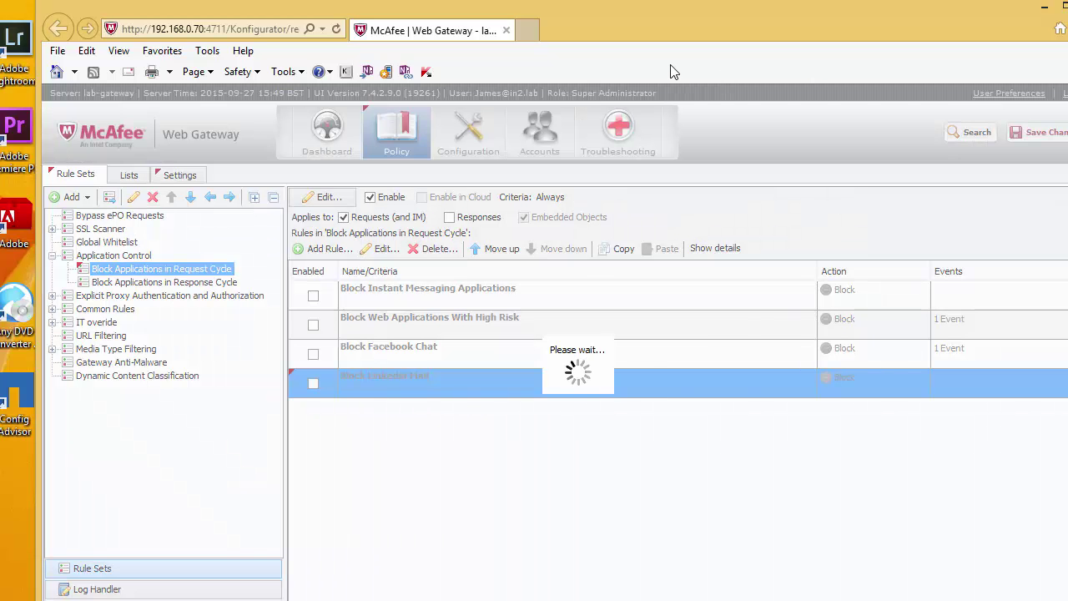
{"action": "key", "text": "alt+Tab"}
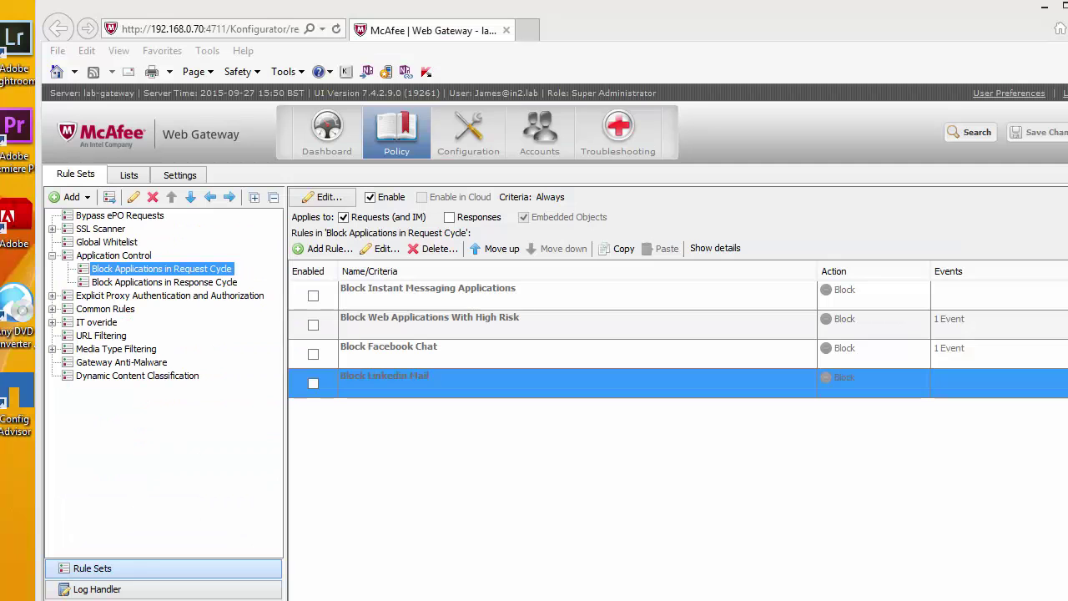
{"action": "key", "text": "alt+Tab"}
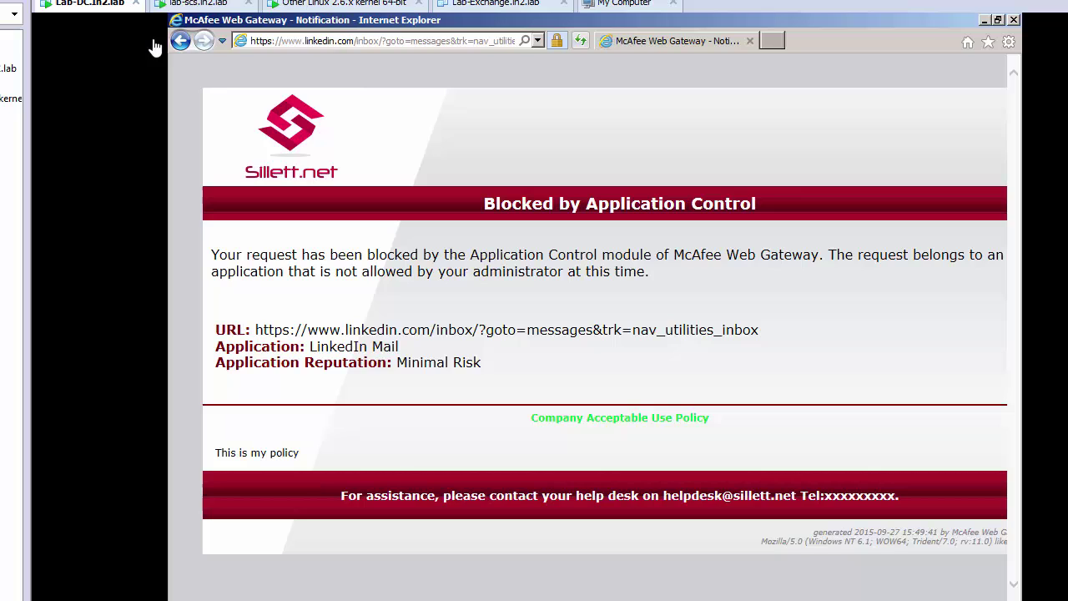
Go back to the LinkedIn home page and open the Messages dropdown, which now loads.
{"action": "left_click", "coordinate": [181, 41]}
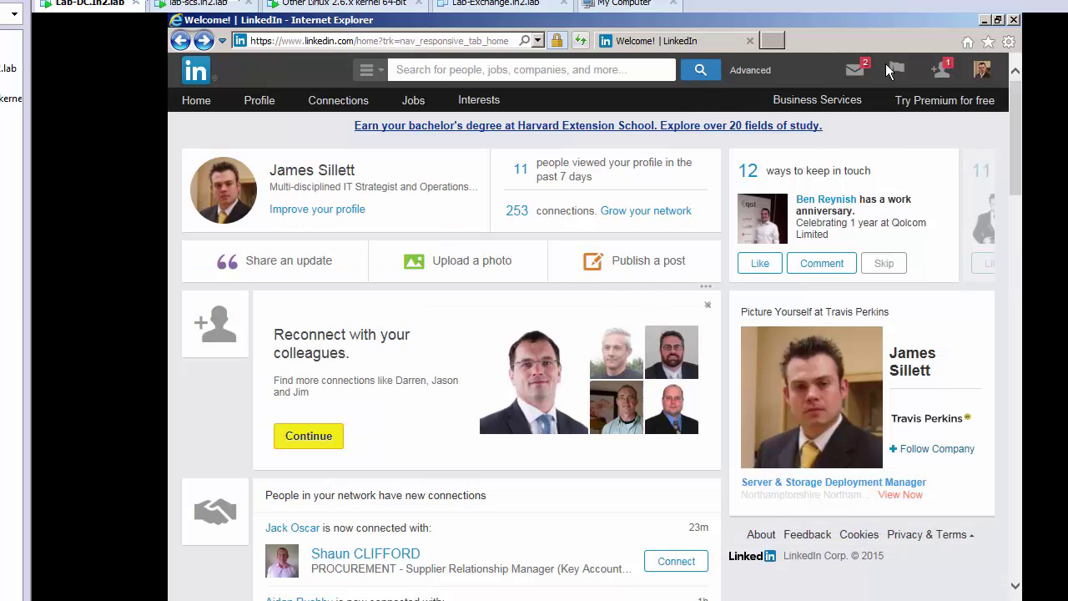
{"action": "left_click", "coordinate": [863, 71]}
{"action": "left_click", "coordinate": [859, 73]}
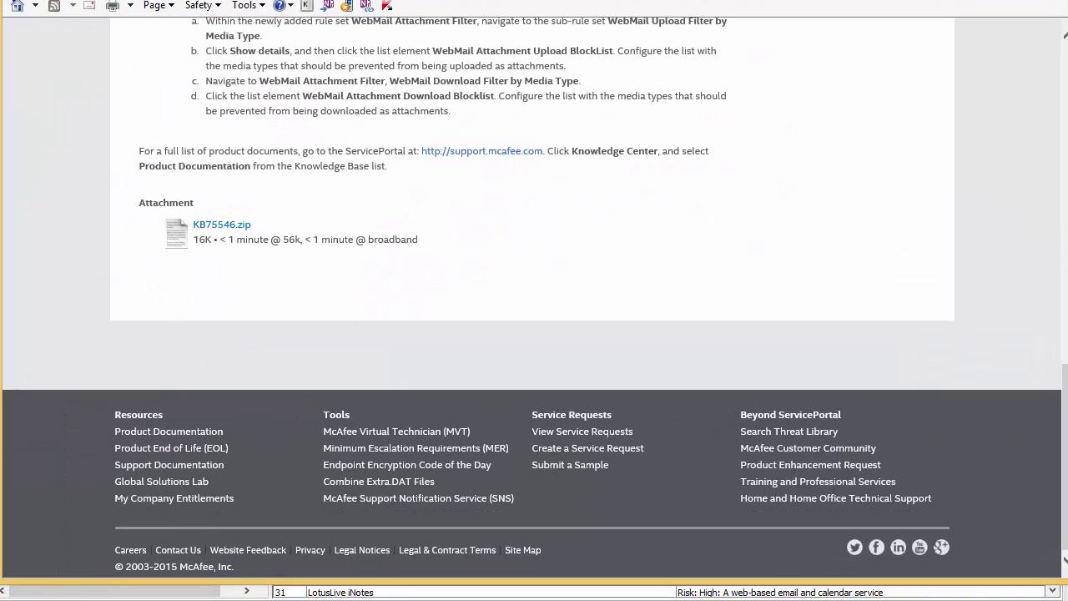
Scroll the KB75546 article down to its Attachment section with the KB75546.zip link.
{"action": "scroll", "coordinate": [725, 191], "scroll_direction": "up", "scroll_amount": 5}
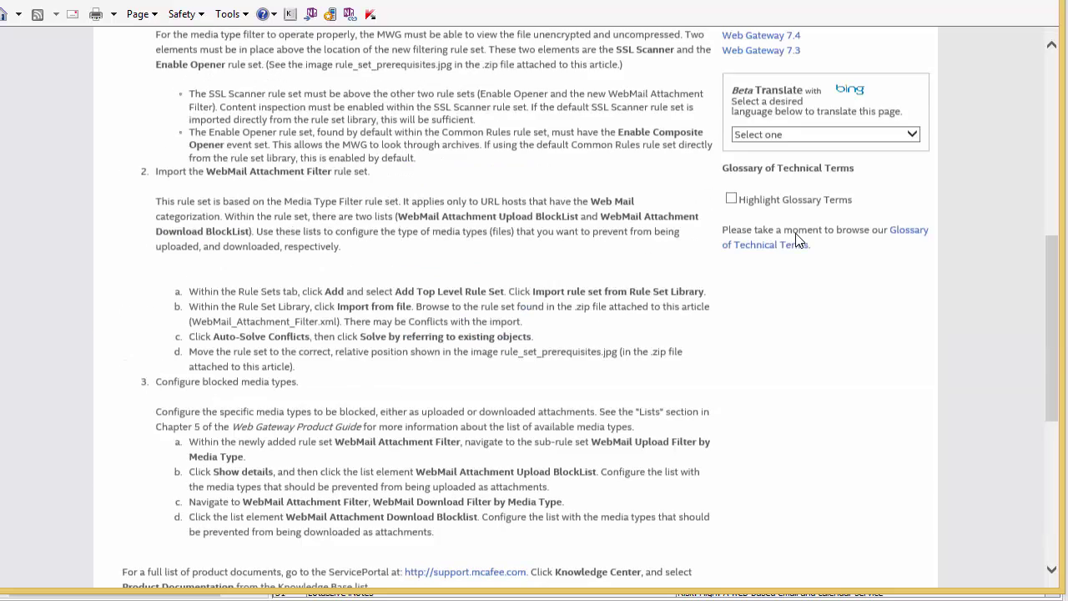
{"action": "scroll", "coordinate": [796, 240], "scroll_direction": "up", "scroll_amount": 6}
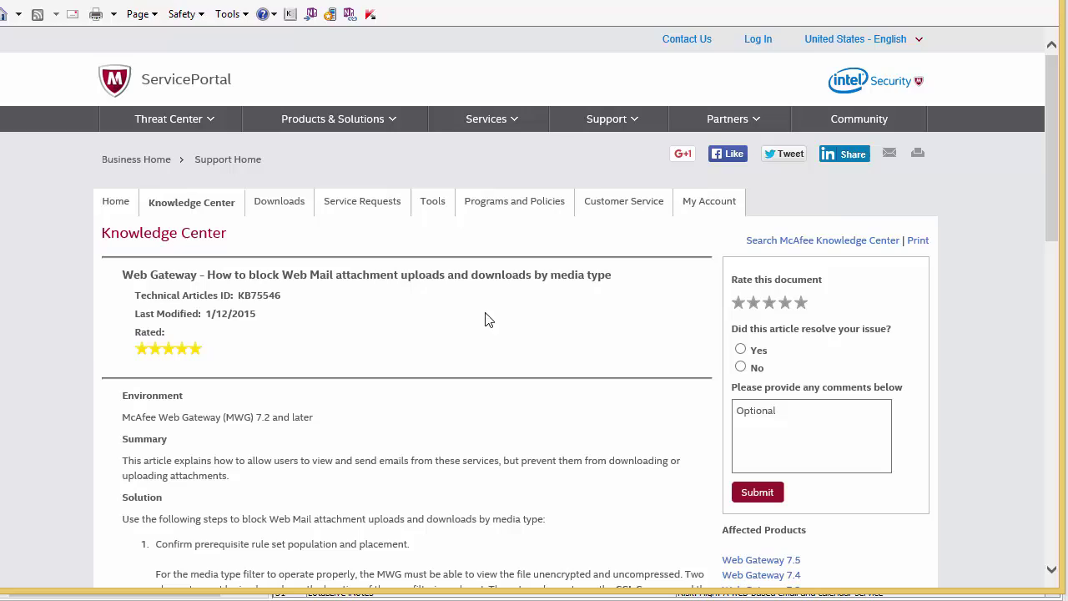
{"action": "scroll", "coordinate": [469, 325], "scroll_direction": "down", "scroll_amount": 4}
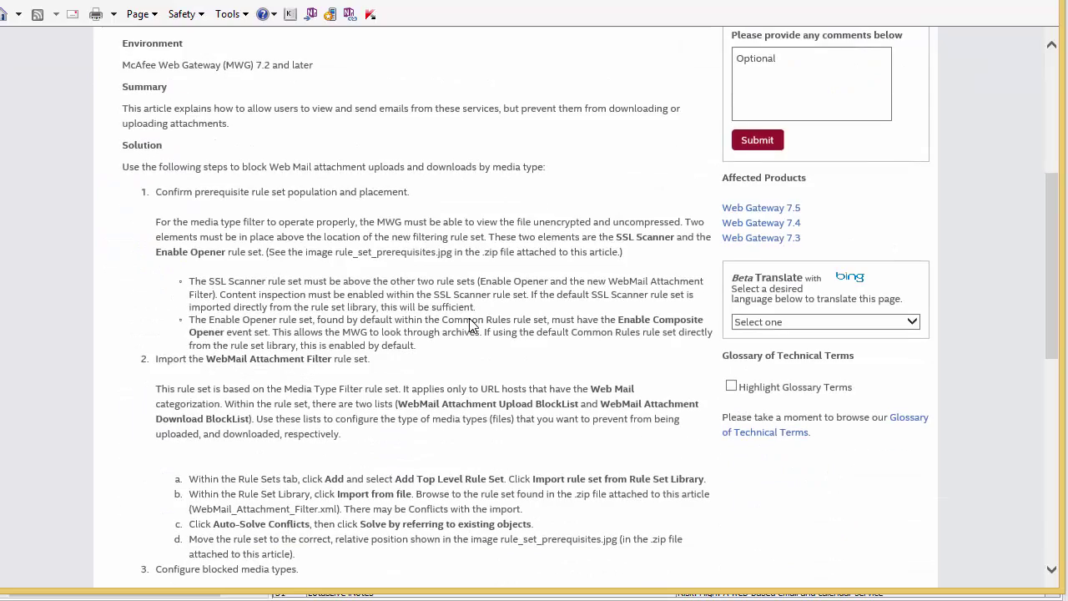
{"action": "scroll", "coordinate": [373, 217], "scroll_direction": "down", "scroll_amount": 3}
{"action": "scroll", "coordinate": [327, 104], "scroll_direction": "up", "scroll_amount": 3}
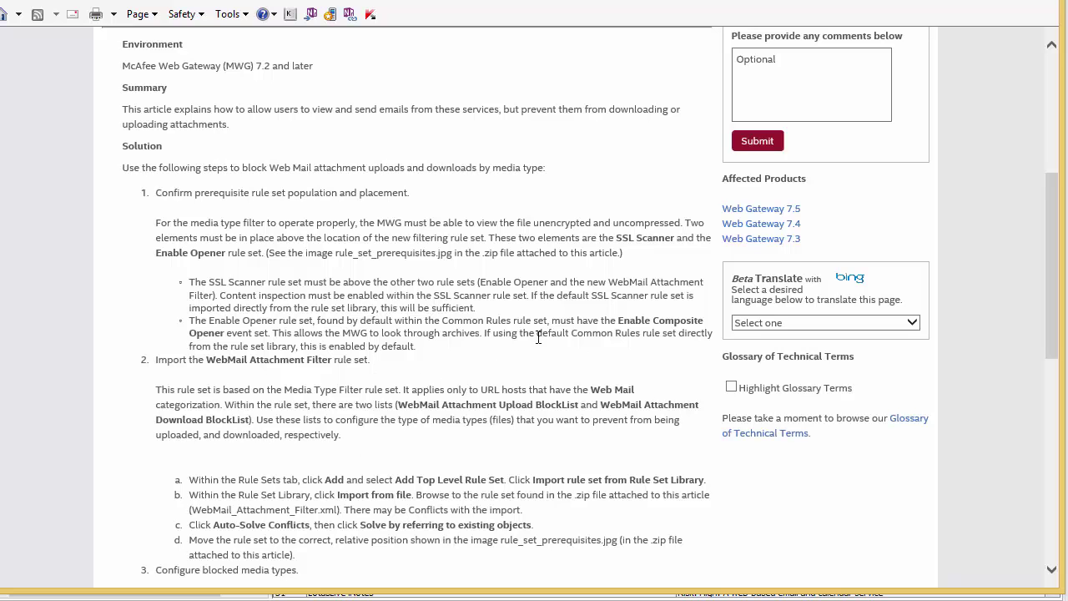
{"action": "scroll", "coordinate": [333, 414], "scroll_direction": "down", "scroll_amount": 1}
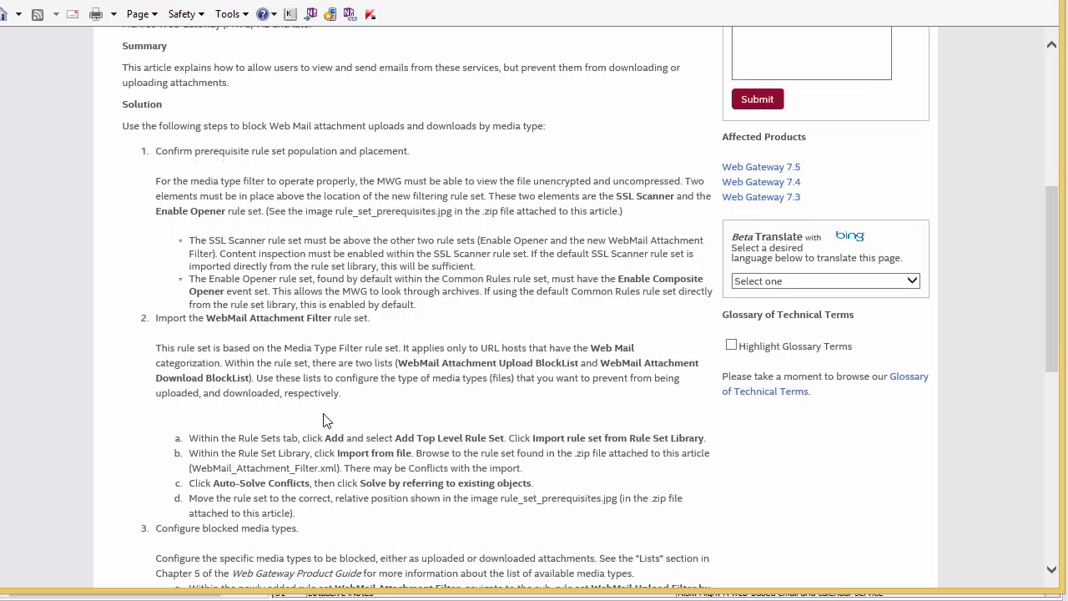
{"action": "scroll", "coordinate": [325, 420], "scroll_direction": "down", "scroll_amount": 5}
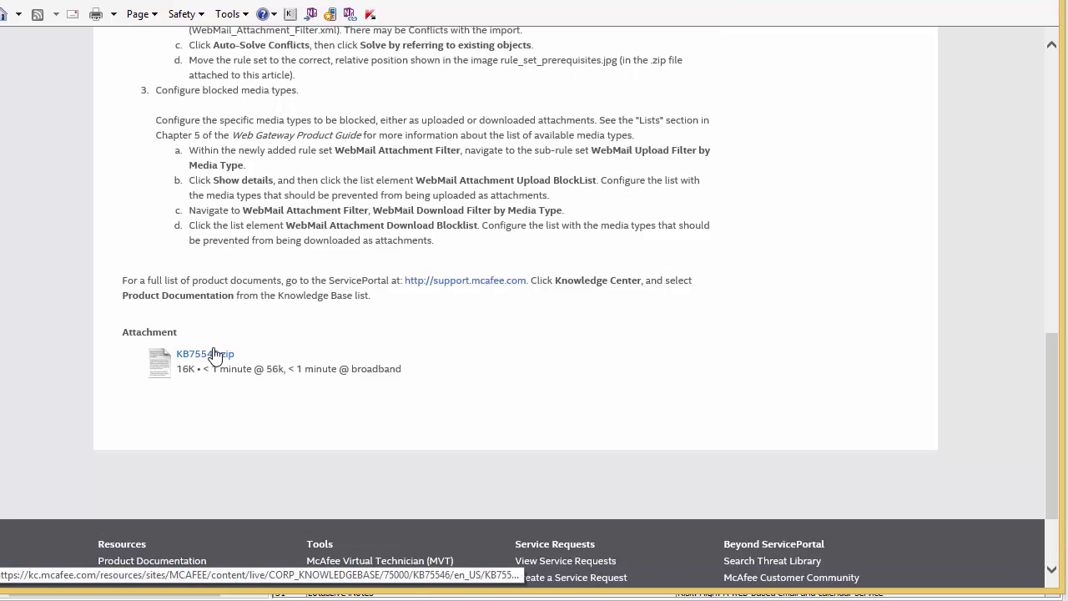
Save KB75546.zip and open it from the downloads list to reveal WebMail_Attachment_Filter.xml.
{"action": "left_click", "coordinate": [194, 357]}
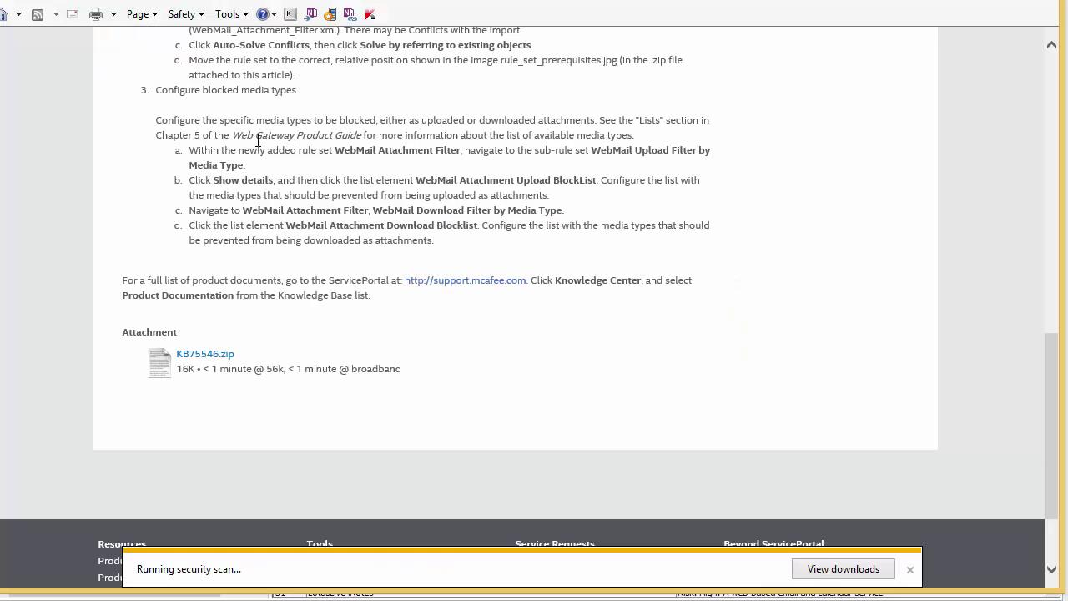
{"action": "left_click", "coordinate": [841, 572]}
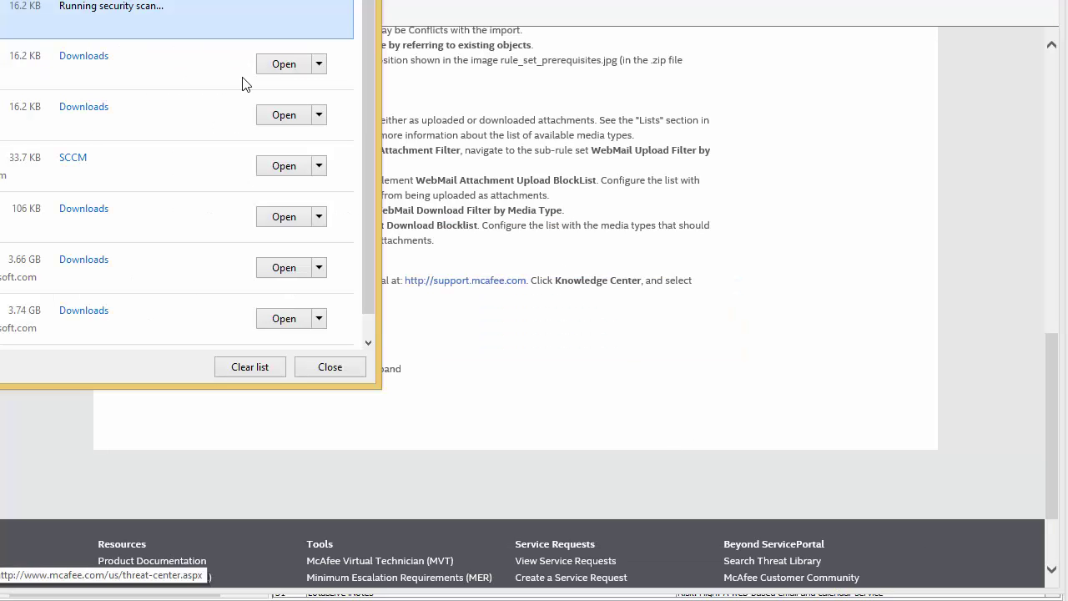
{"action": "double_click", "coordinate": [168, 14]}
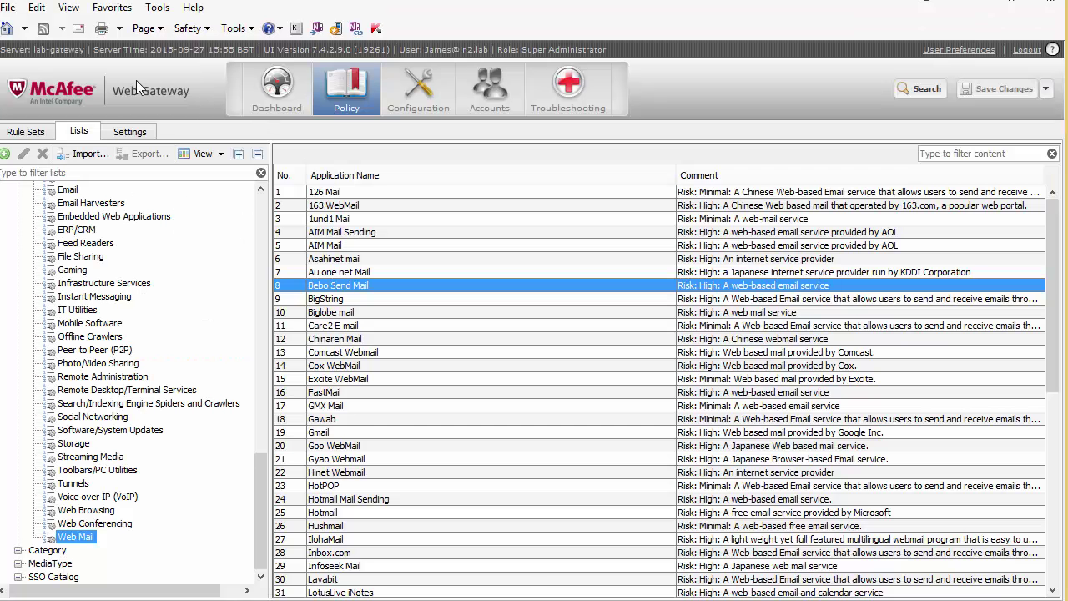
In the policy Rule Sets, add a rule set from the library using Import from file.
{"action": "left_click_drag", "start_coordinate": [253, 496], "coordinate": [233, 188]}
{"action": "left_click", "coordinate": [275, 93]}
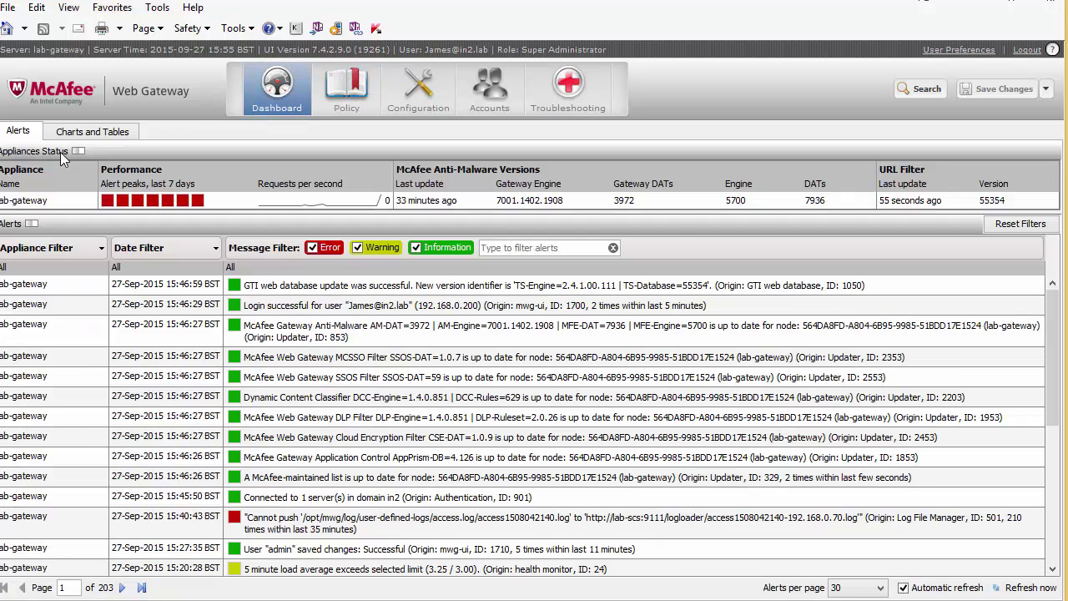
{"action": "left_click", "coordinate": [344, 90]}
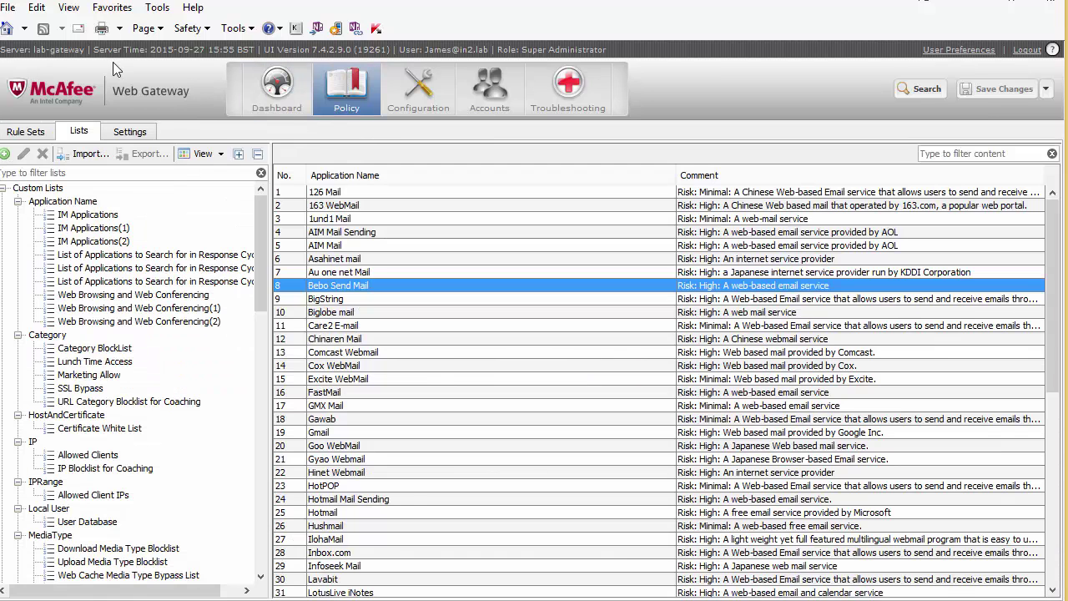
{"action": "left_click", "coordinate": [37, 132]}
{"action": "left_click", "coordinate": [37, 153]}
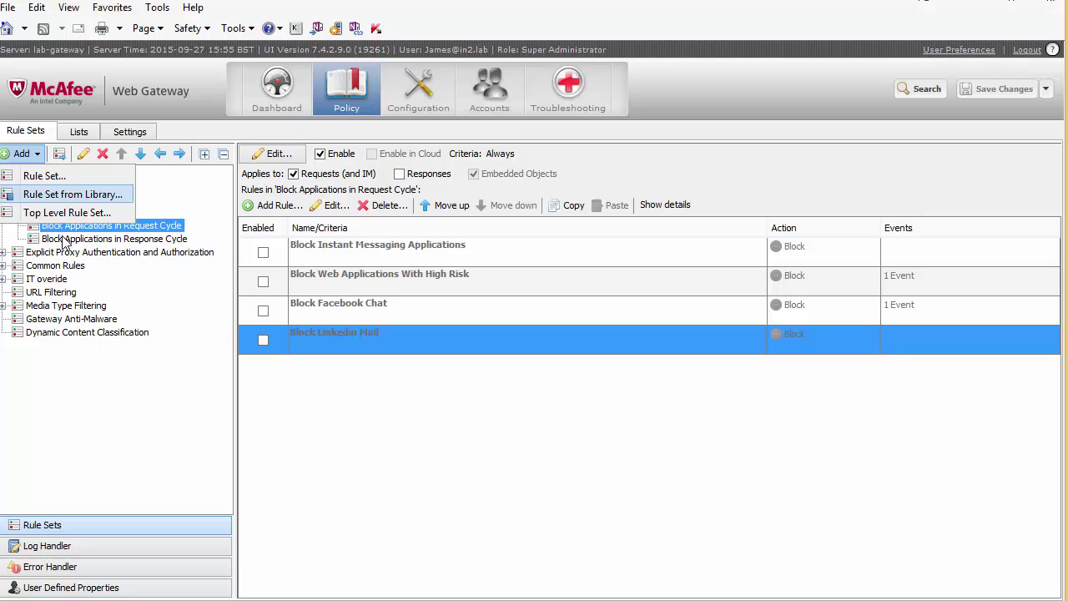
{"action": "key", "text": "Escape"}
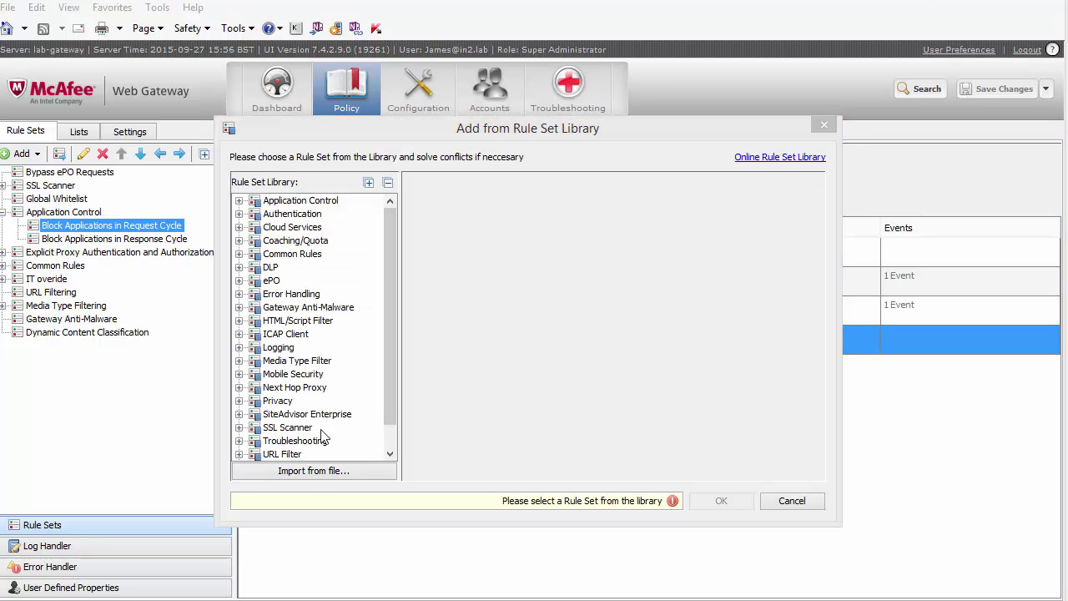
{"action": "left_click", "coordinate": [286, 479]}
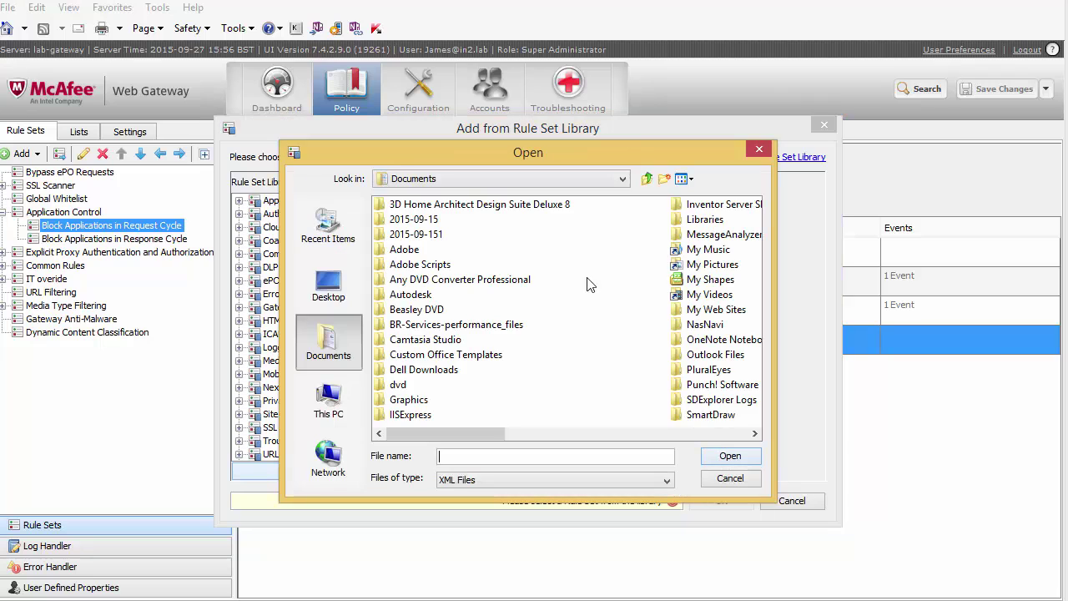
Import WebMail_Attachment_Filter.xml from the Desktop, auto-solving conflicts by referring to existing objects.
{"action": "left_click", "coordinate": [327, 286]}
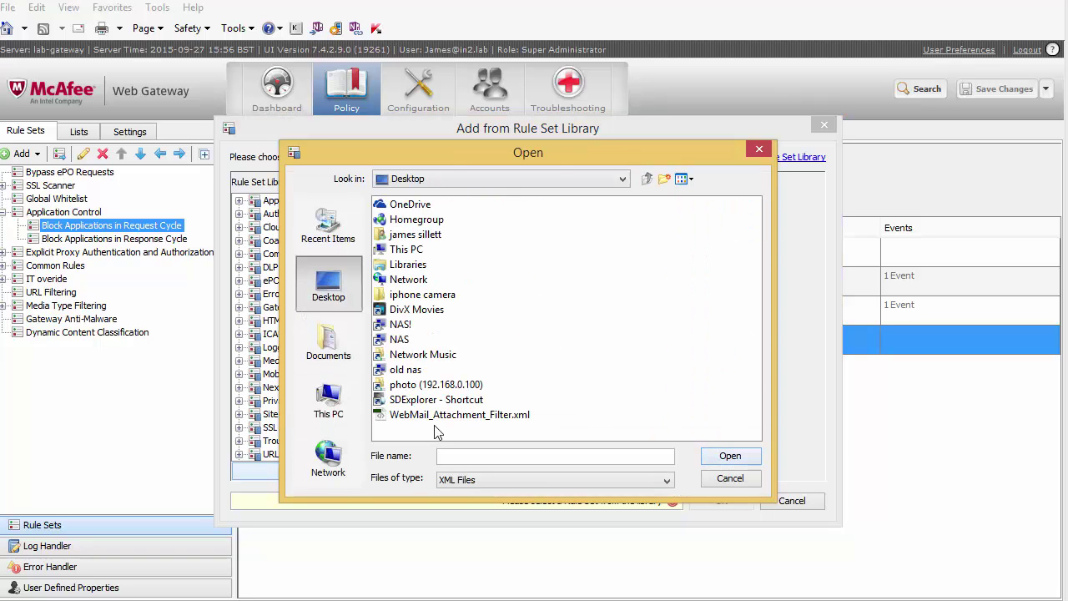
{"action": "left_click", "coordinate": [424, 400]}
{"action": "left_click", "coordinate": [422, 414]}
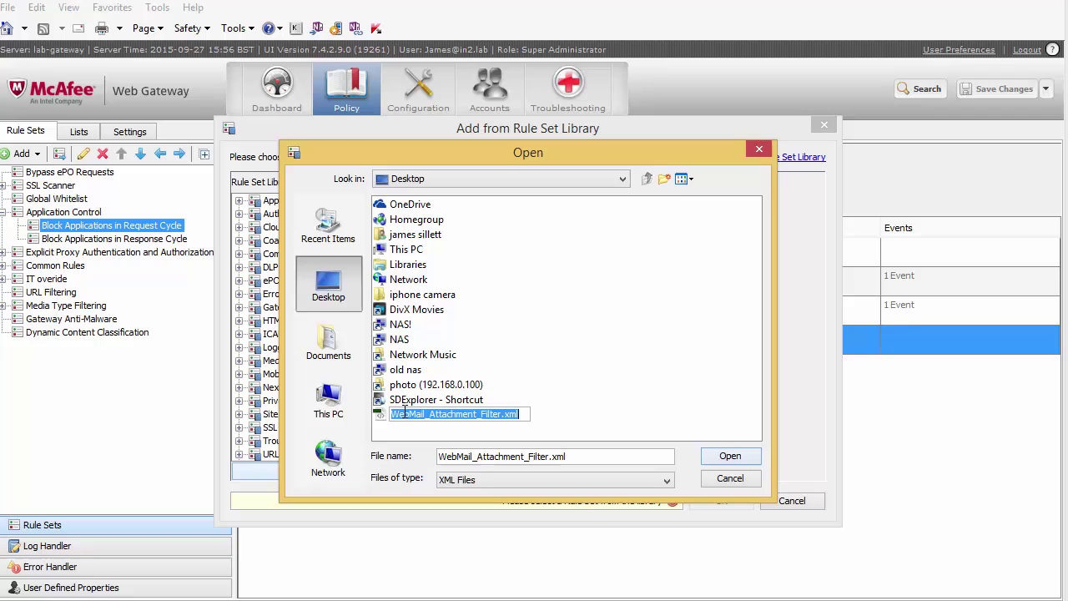
{"action": "double_click", "coordinate": [422, 414]}
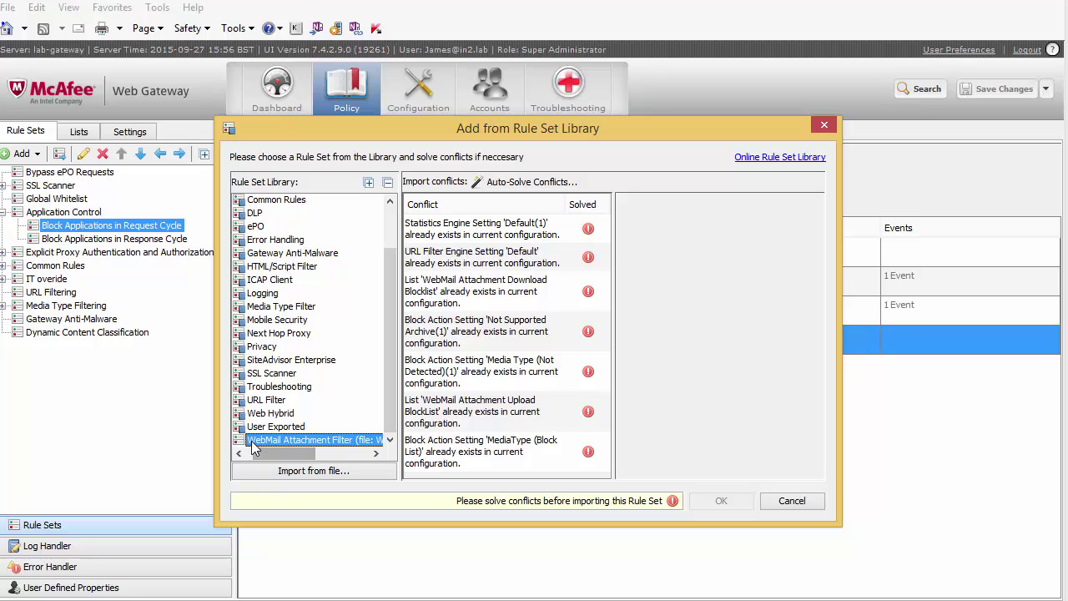
{"action": "left_click", "coordinate": [523, 186]}
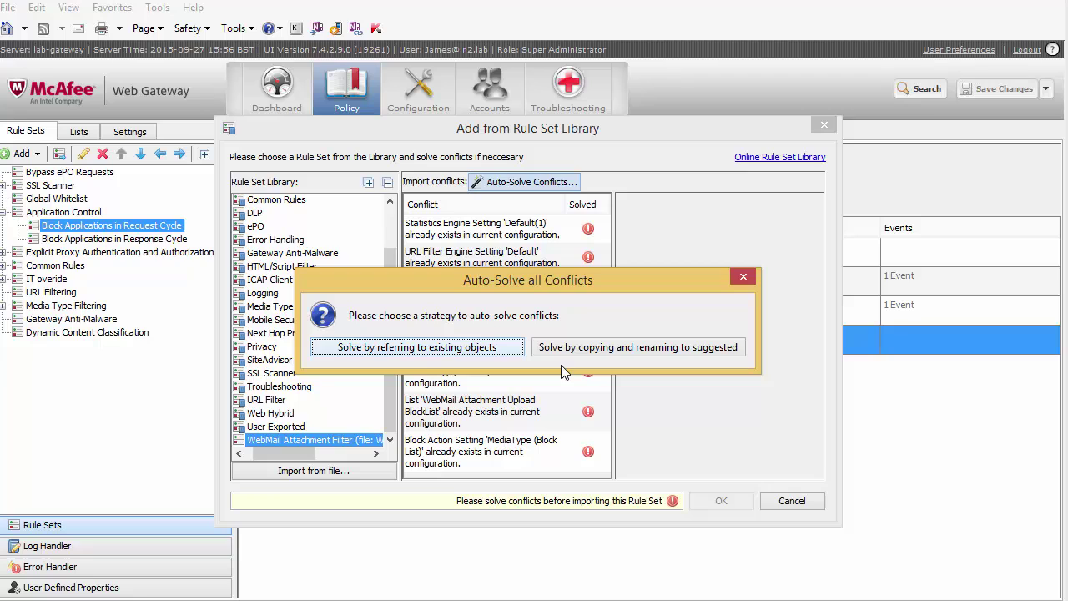
{"action": "left_click", "coordinate": [442, 349]}
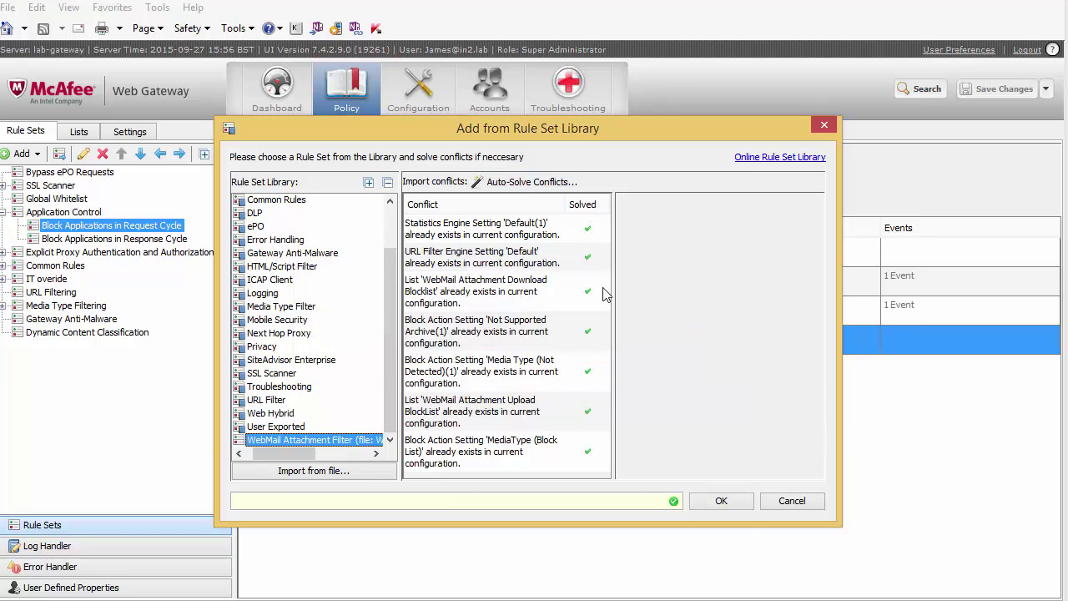
{"action": "left_click", "coordinate": [721, 503]}
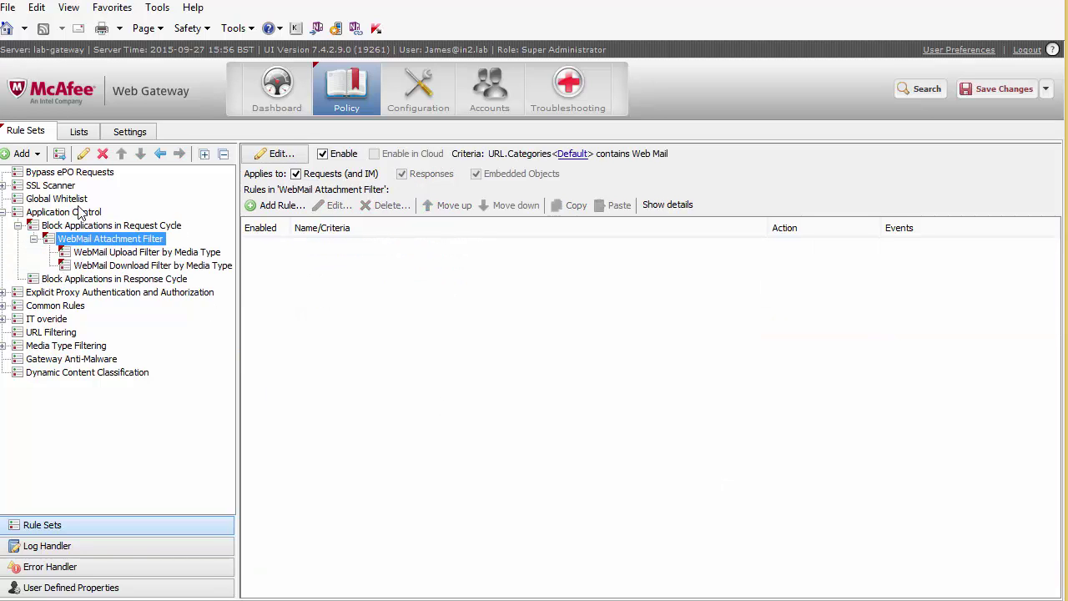
Drag WebMail Attachment Filter below Common Rules and display its WebMail Download Filter by Media Type rules.
{"action": "left_click_drag", "start_coordinate": [81, 240], "coordinate": [57, 430]}
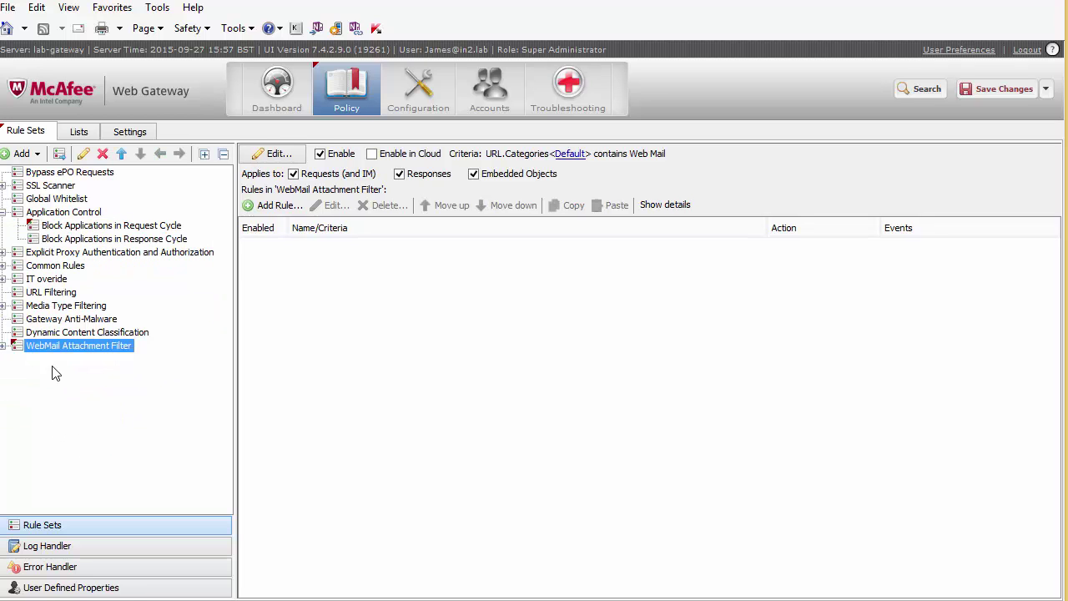
{"action": "left_click_drag", "start_coordinate": [46, 353], "coordinate": [34, 276]}
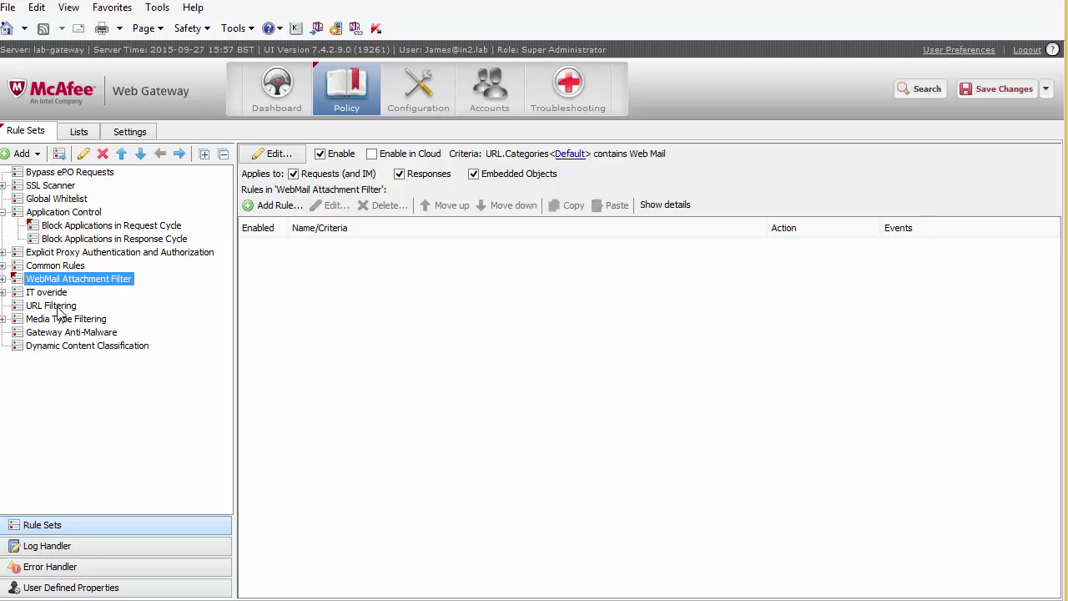
{"action": "left_click", "coordinate": [4, 213]}
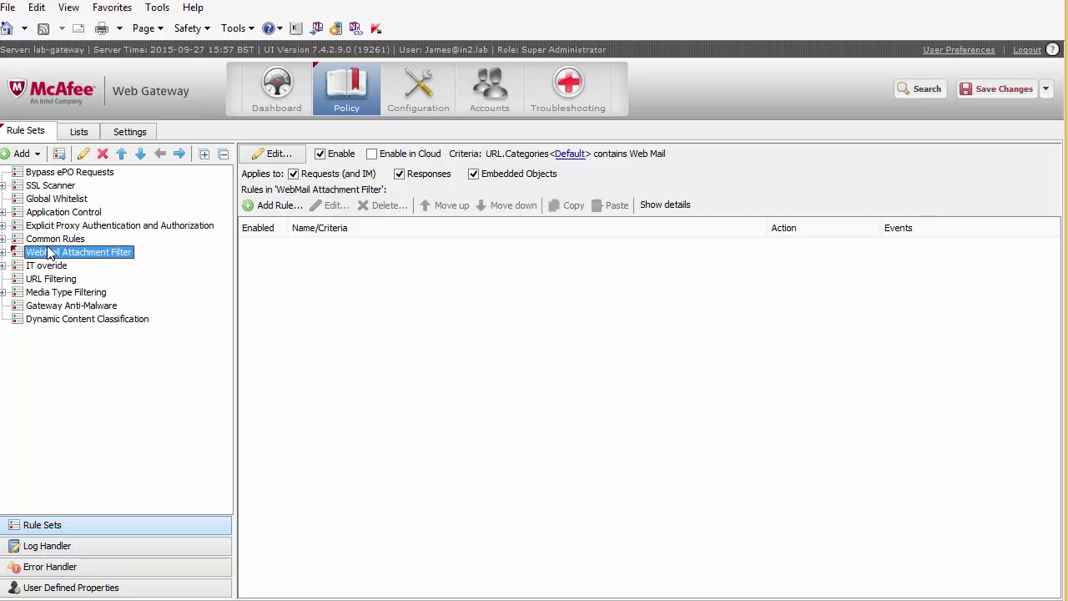
{"action": "left_click", "coordinate": [4, 252]}
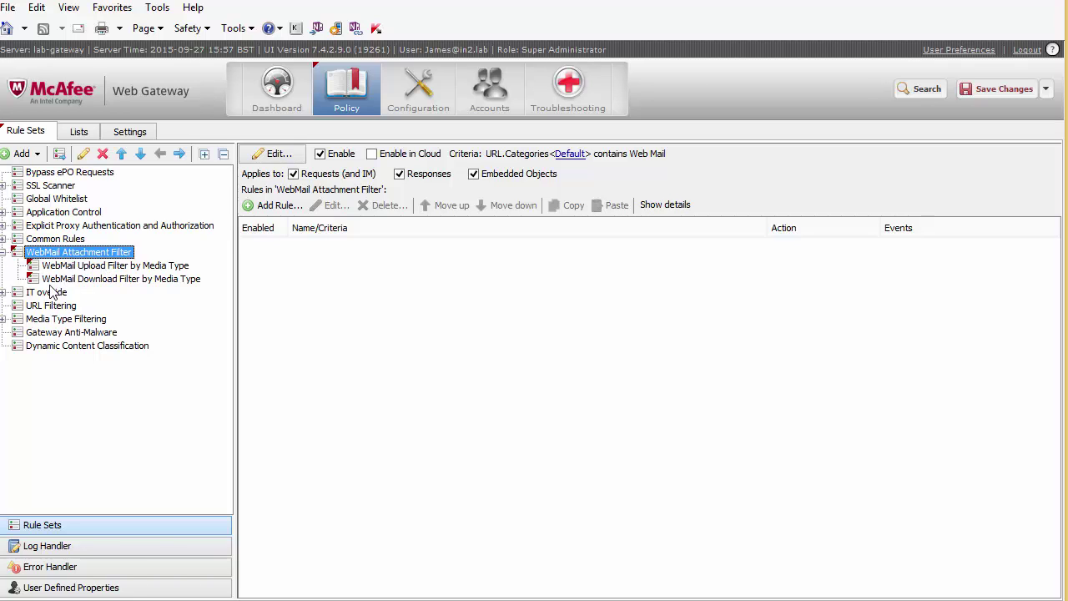
{"action": "left_click", "coordinate": [103, 282]}
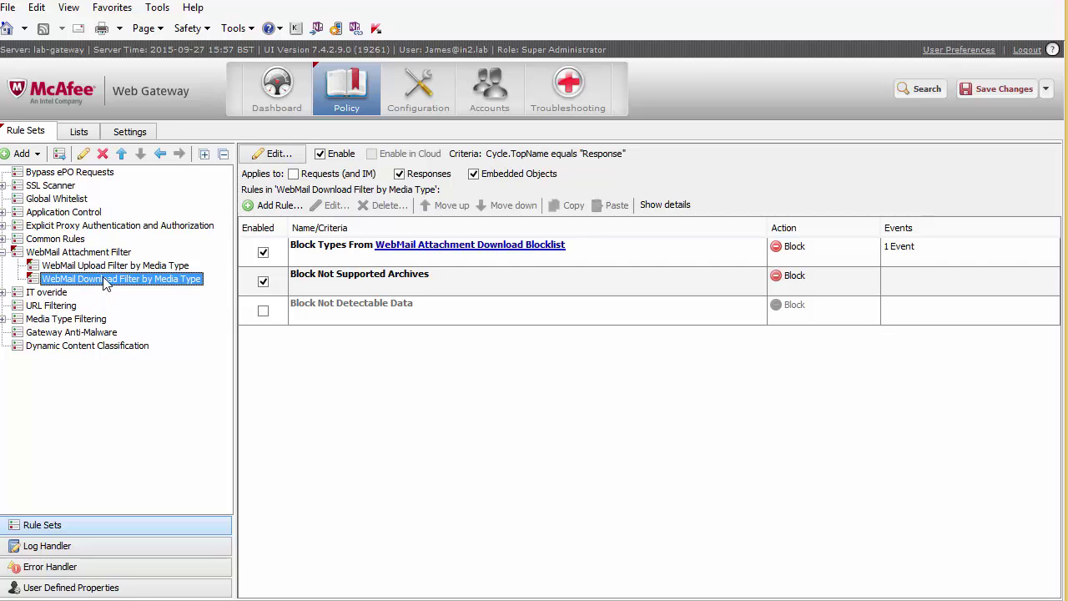
Untick Enable on WebMail Download Filter by Media Type, save changes, and select WebMail Attachment Filter.
{"action": "left_click", "coordinate": [97, 268]}
{"action": "left_click", "coordinate": [101, 280]}
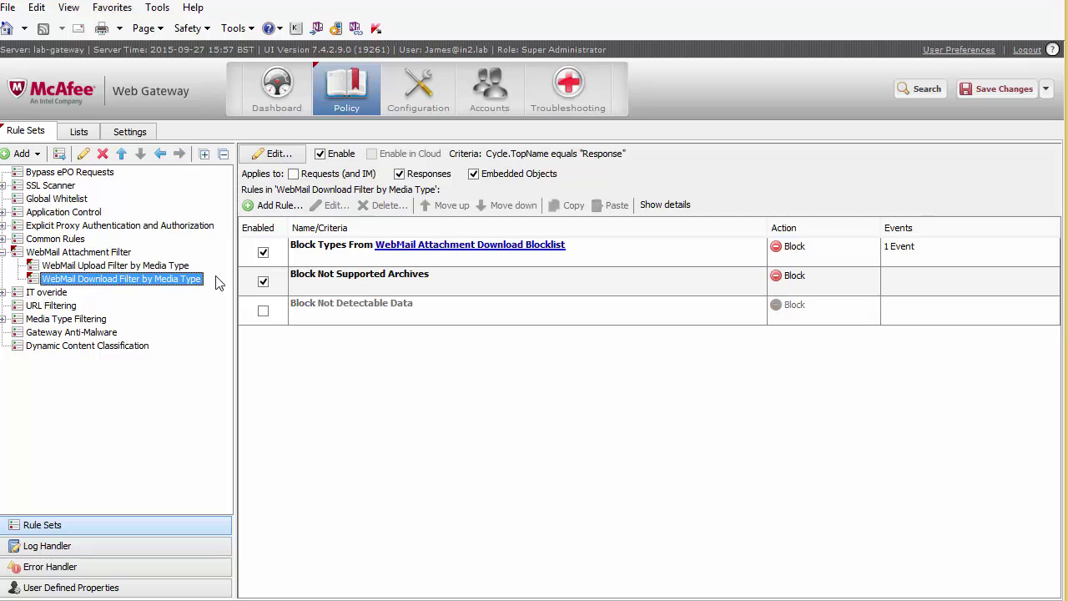
{"action": "left_click", "coordinate": [320, 155]}
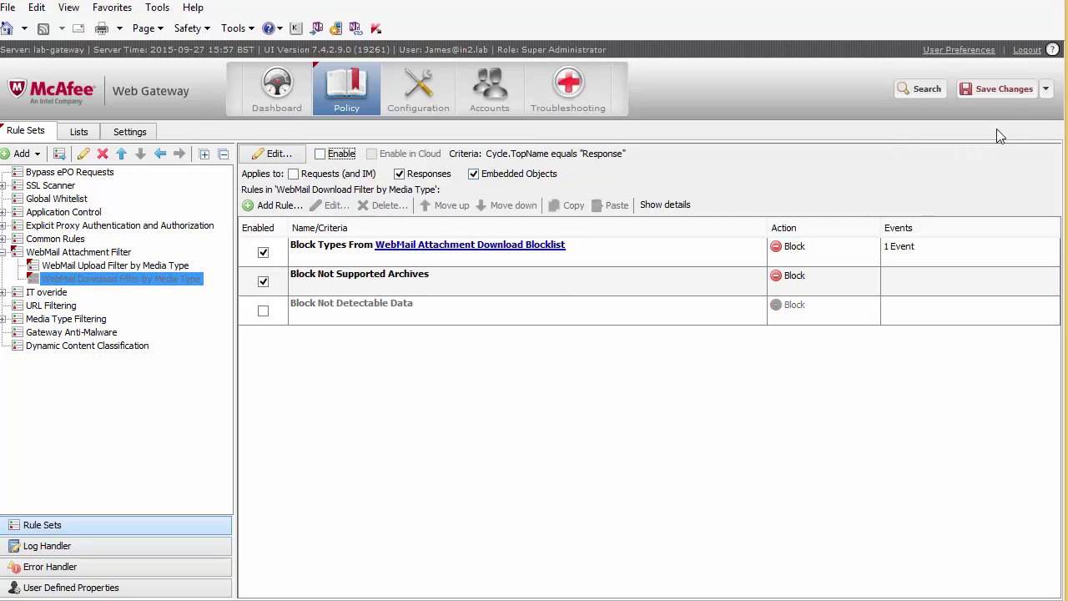
{"action": "left_click", "coordinate": [994, 98]}
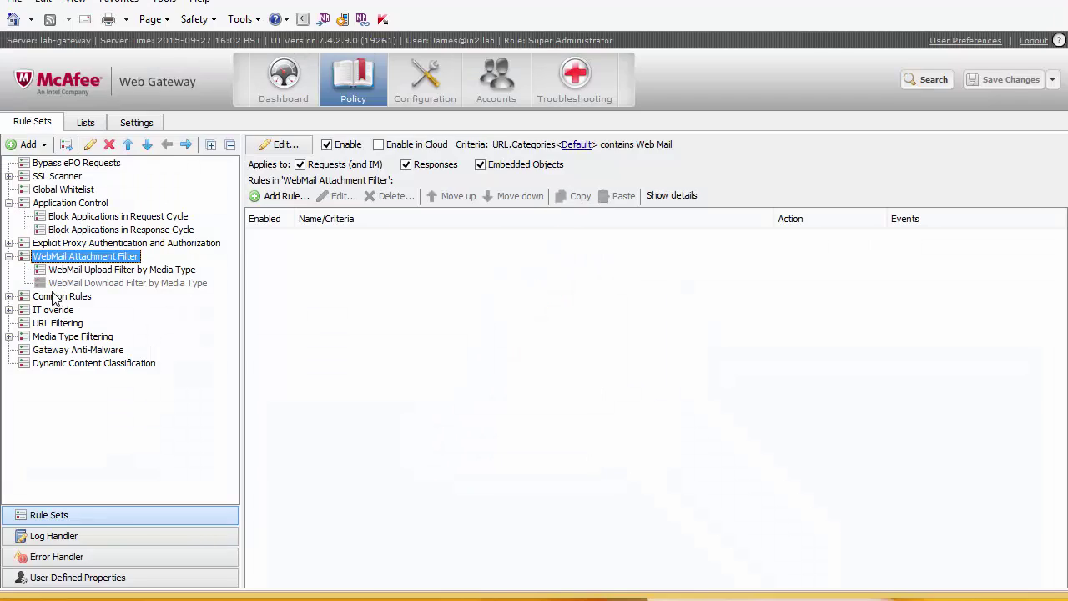
{"action": "left_click", "coordinate": [121, 273]}
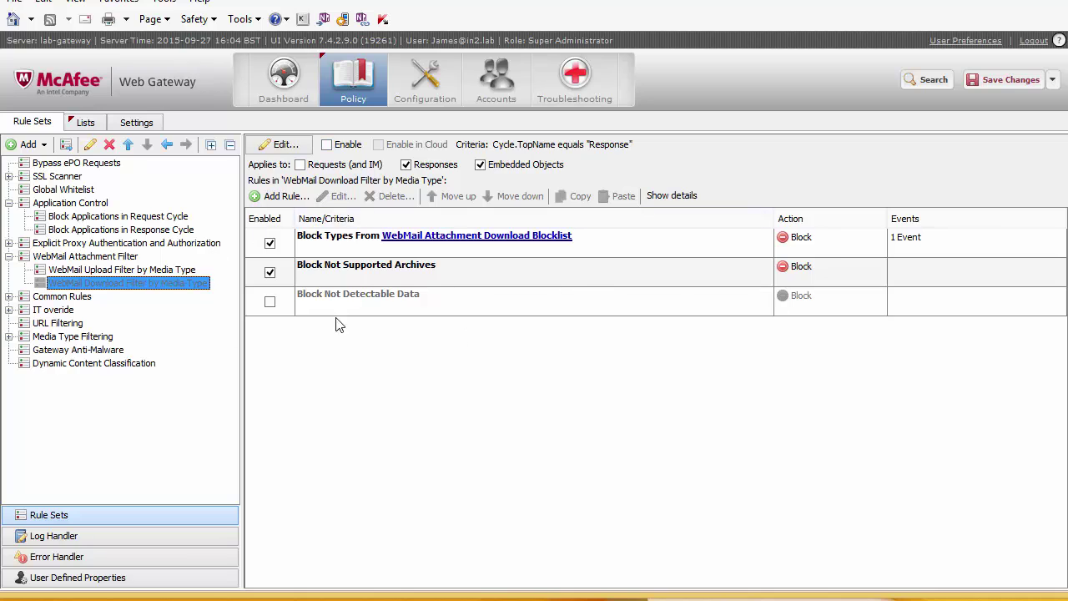
{"action": "left_click", "coordinate": [70, 258]}
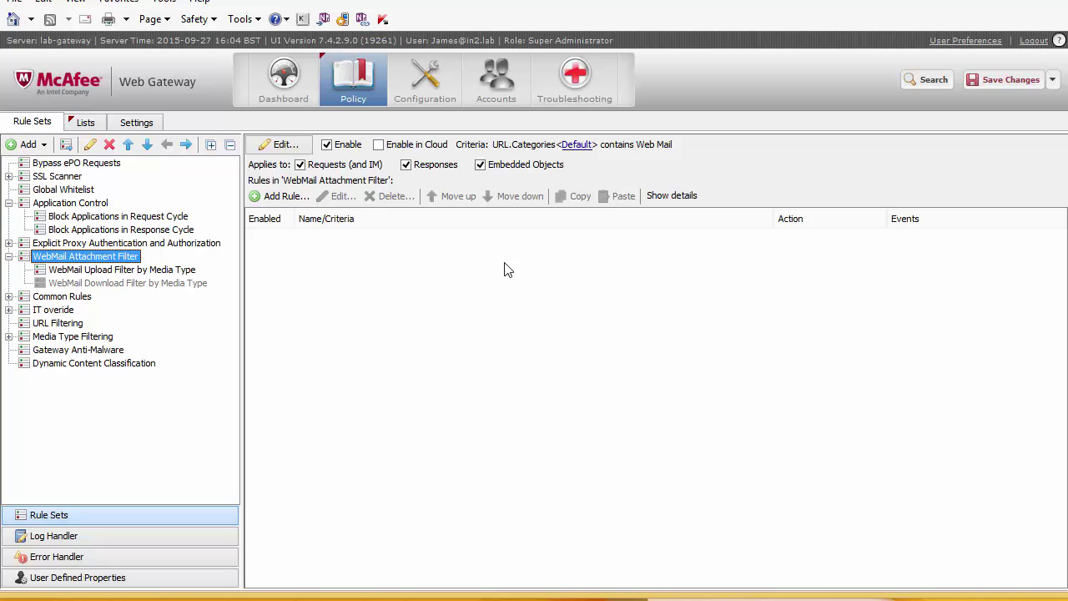
{"action": "left_click", "coordinate": [283, 145]}
{"action": "left_click", "coordinate": [302, 150]}
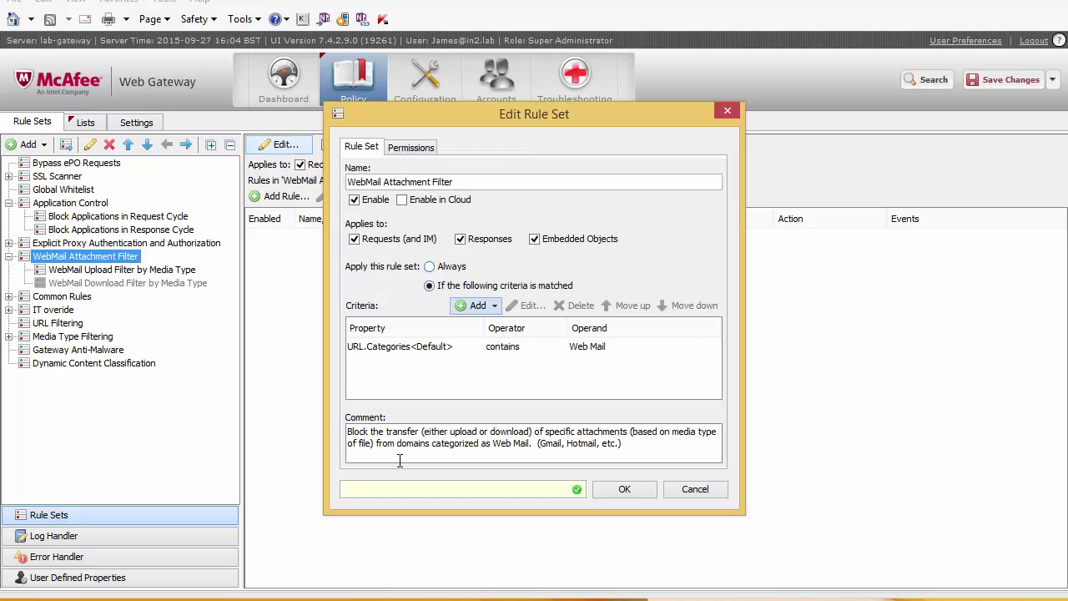
{"action": "left_click", "coordinate": [455, 346]}
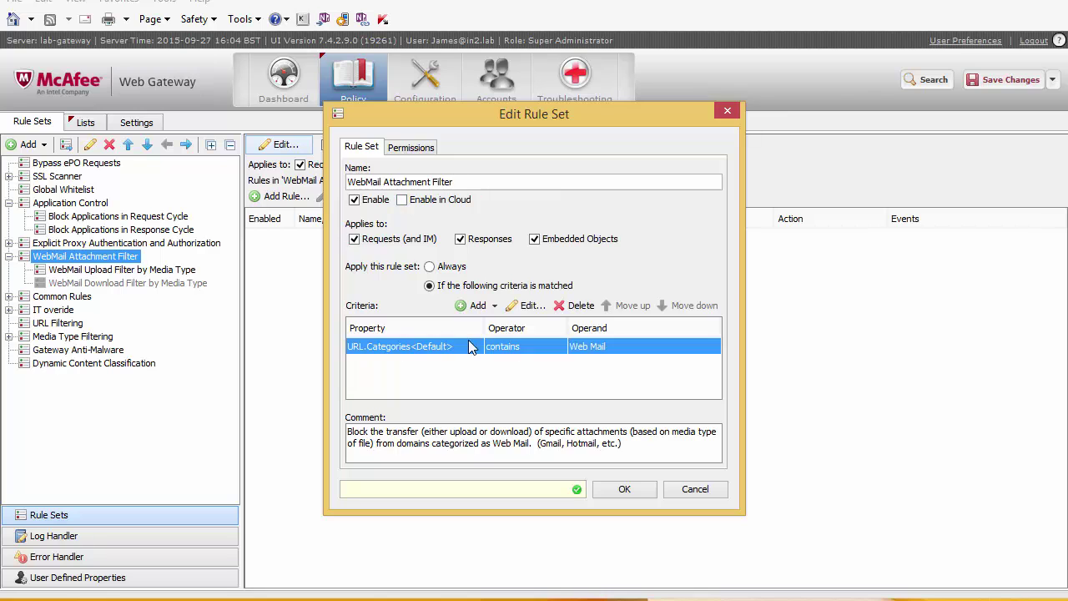
{"action": "left_click", "coordinate": [534, 307]}
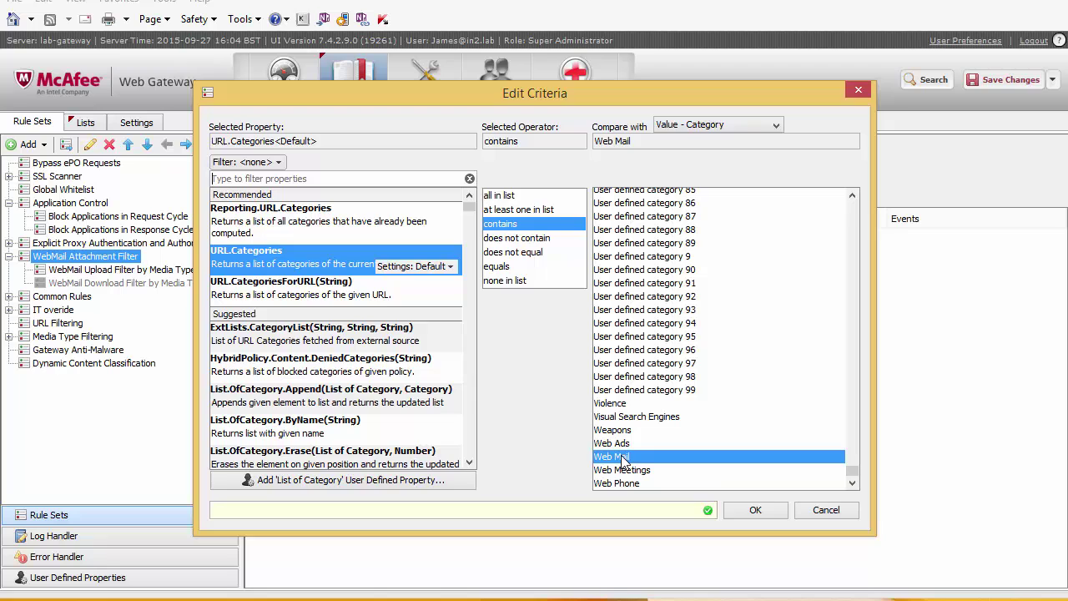
{"action": "left_click", "coordinate": [826, 510]}
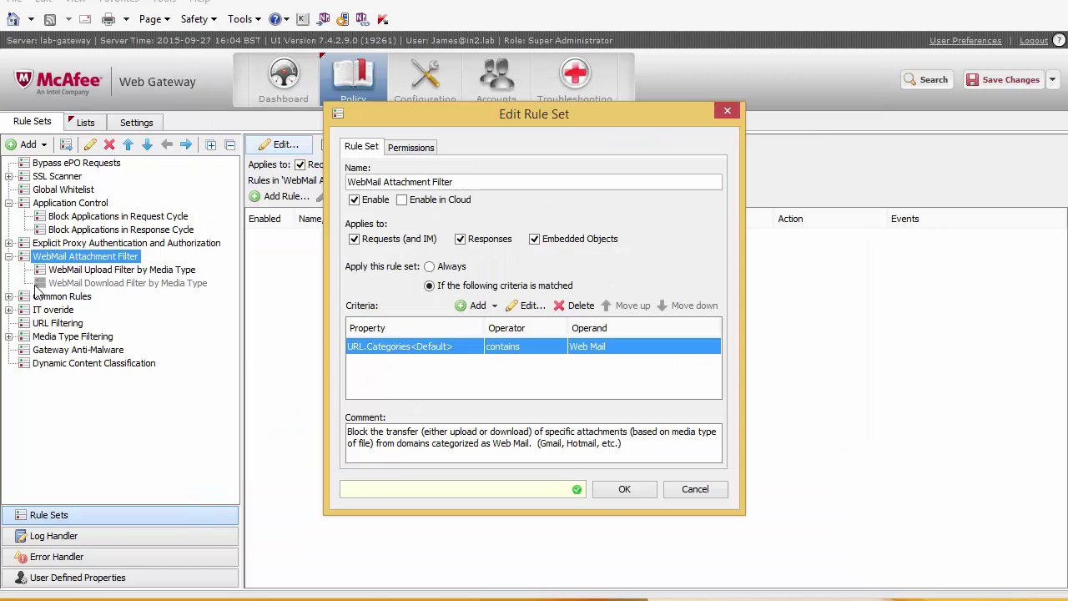
{"action": "left_click", "coordinate": [674, 492]}
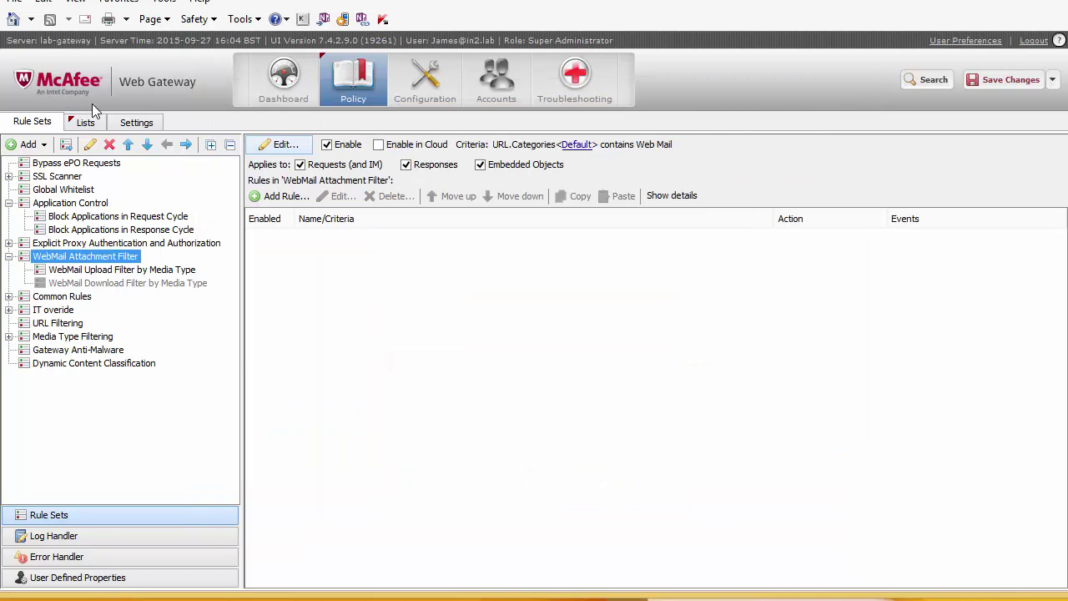
{"action": "left_click", "coordinate": [106, 271]}
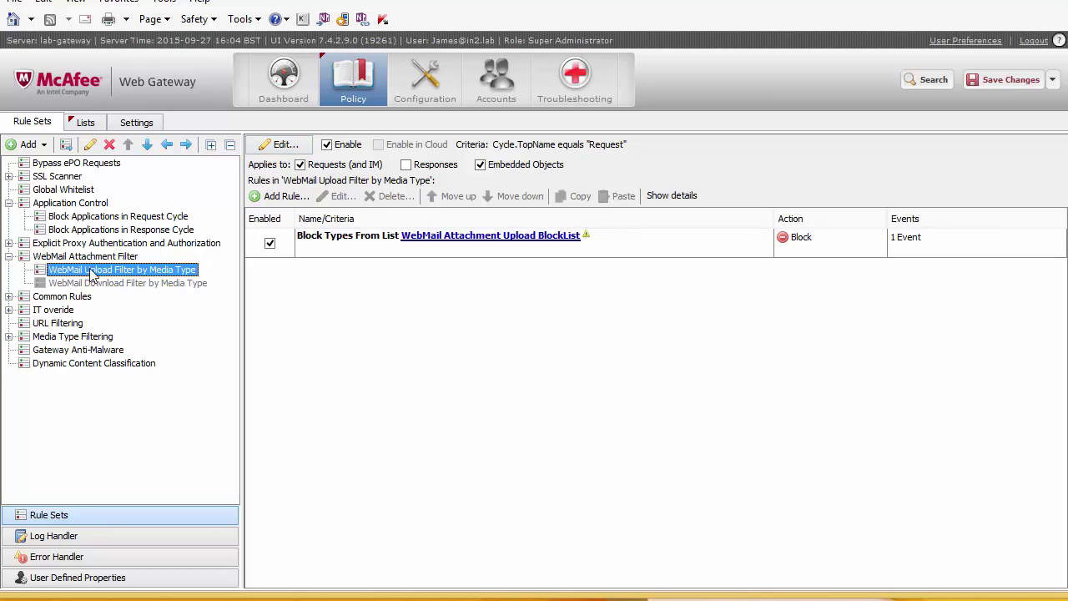
{"action": "left_click", "coordinate": [613, 246]}
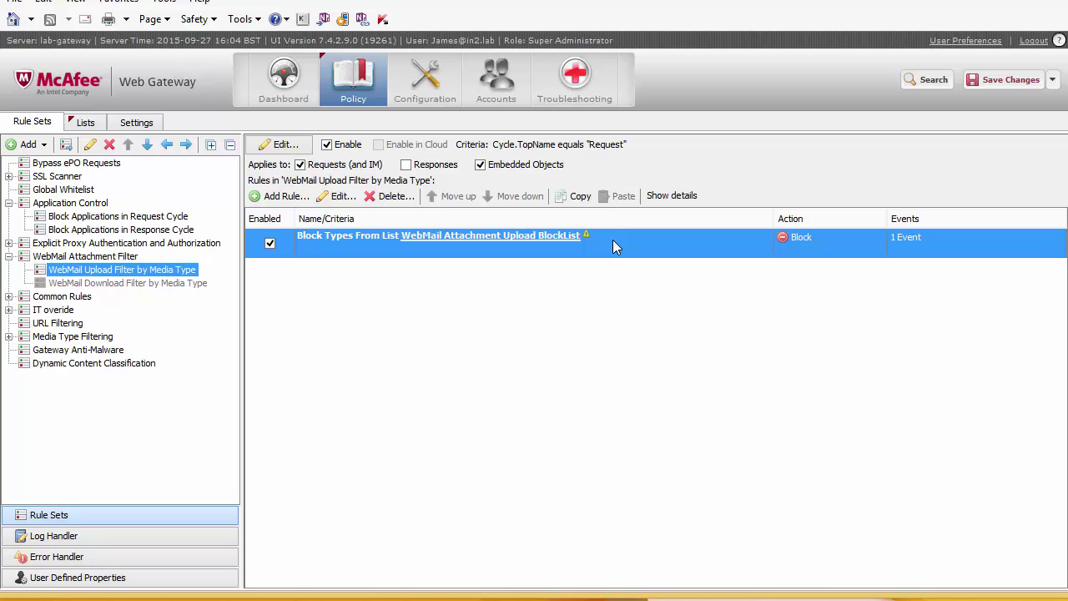
{"action": "double_click", "coordinate": [515, 250]}
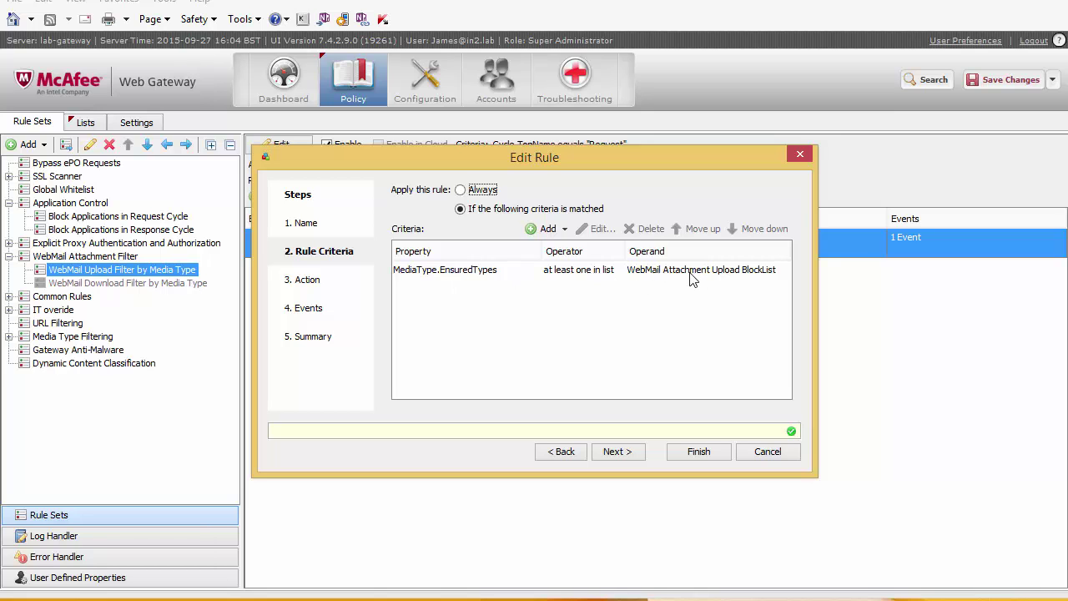
{"action": "left_click", "coordinate": [772, 451]}
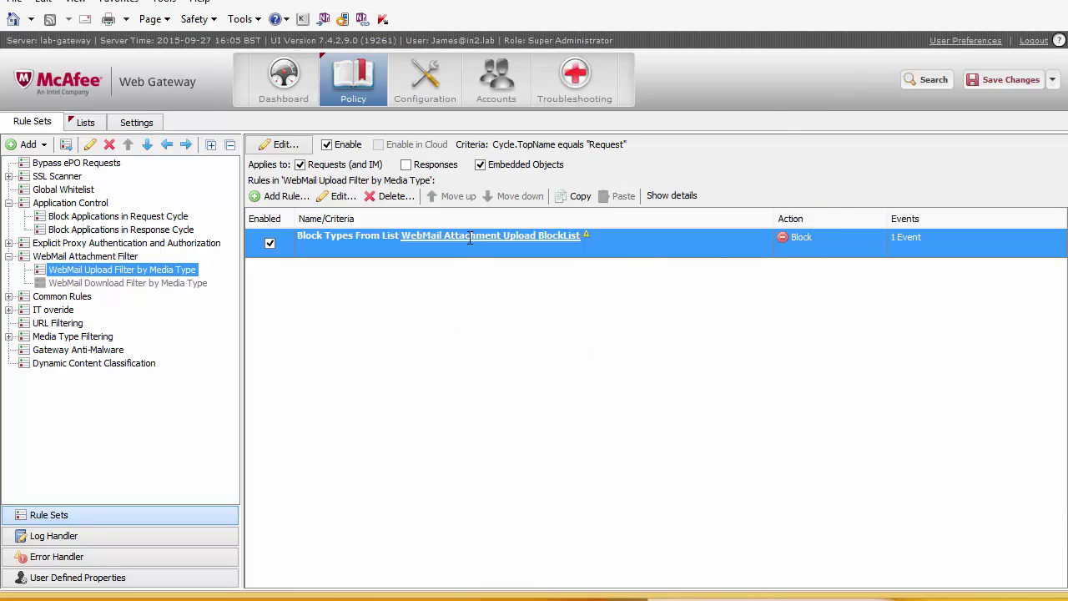
Filter media types for 'rich' and add text/richtext to the WebMail Attachment Upload BlockList.
{"action": "left_click", "coordinate": [471, 236]}
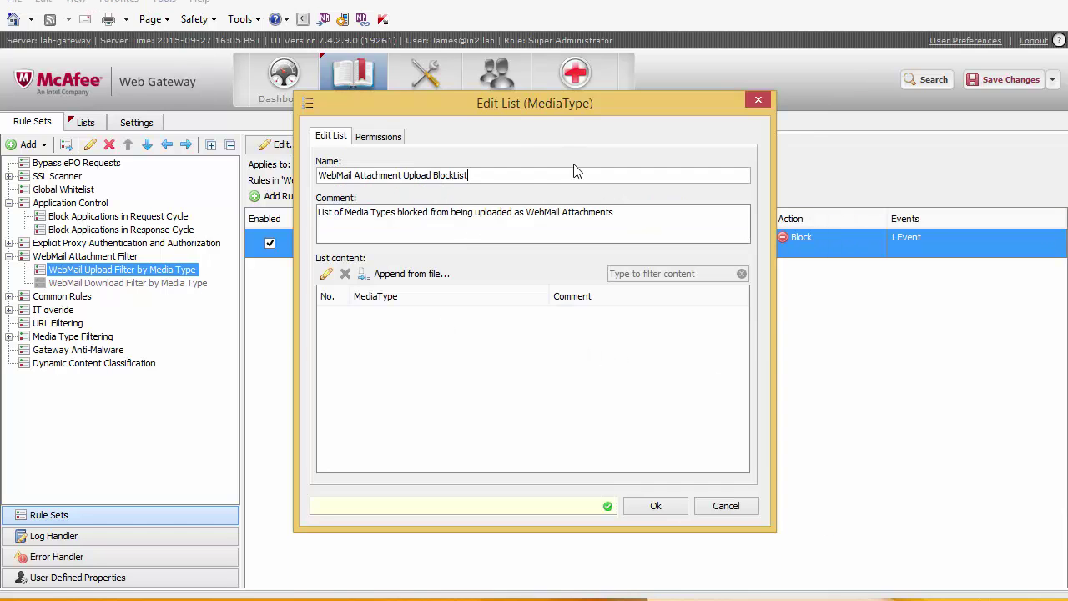
{"action": "left_click", "coordinate": [326, 273]}
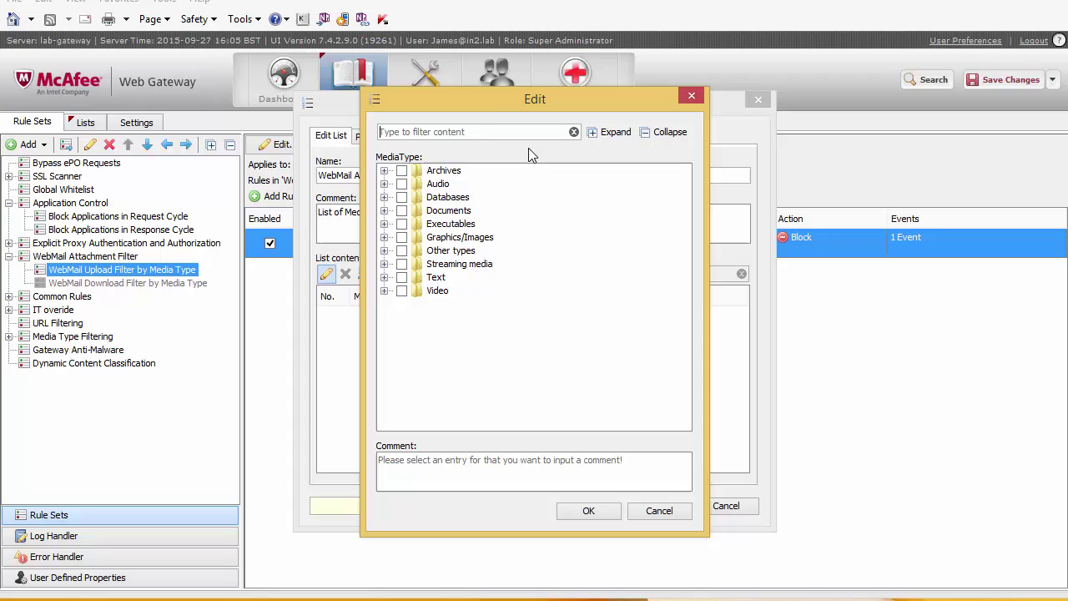
{"action": "left_click_drag", "start_coordinate": [489, 109], "coordinate": [576, 112]}
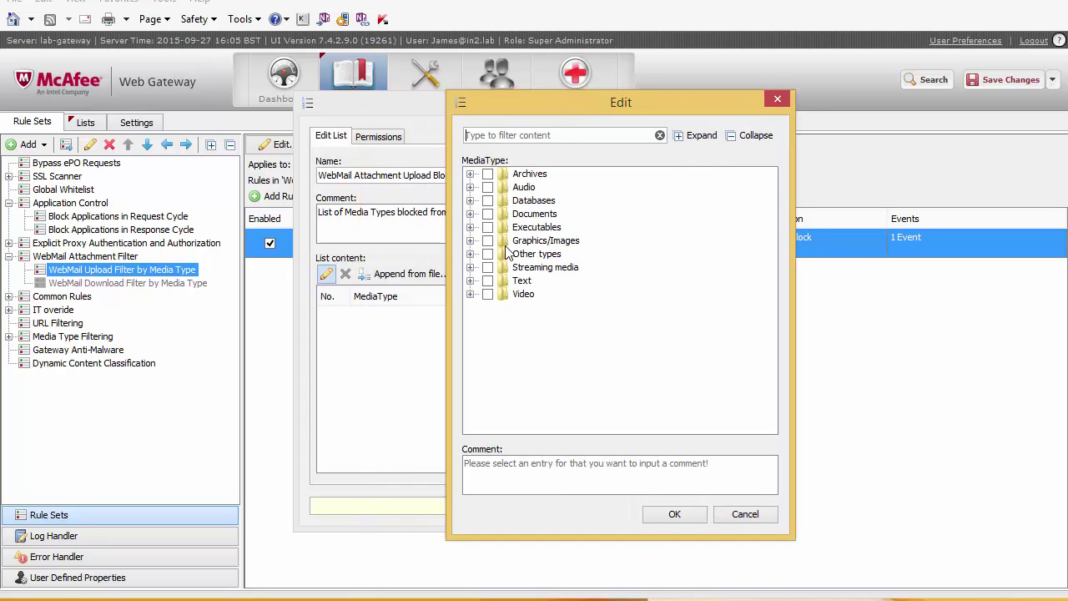
{"action": "left_click", "coordinate": [470, 214]}
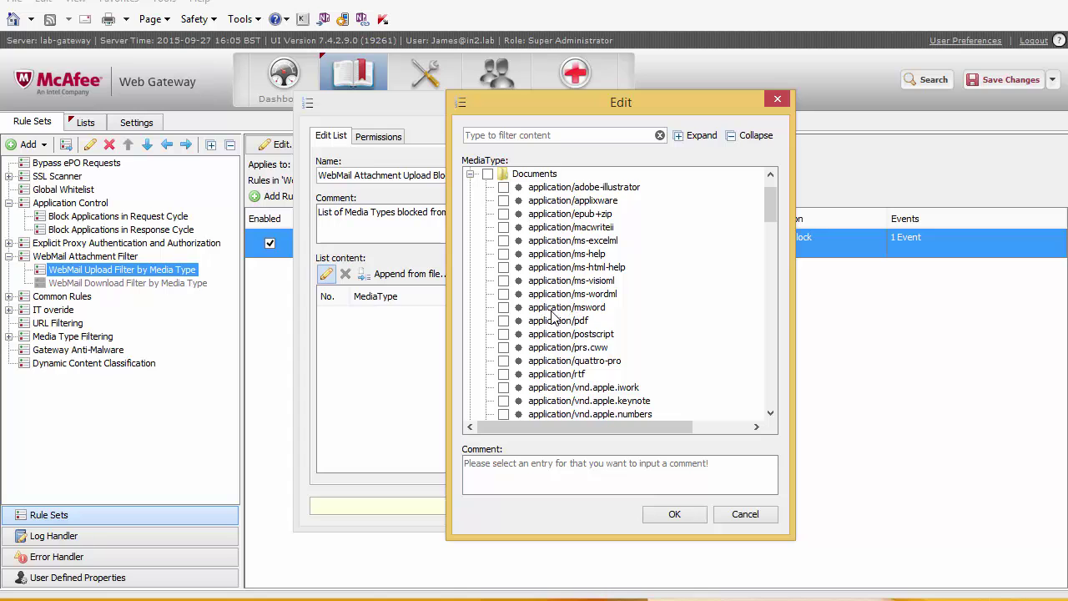
{"action": "scroll", "coordinate": [564, 337], "scroll_direction": "down", "scroll_amount": 3}
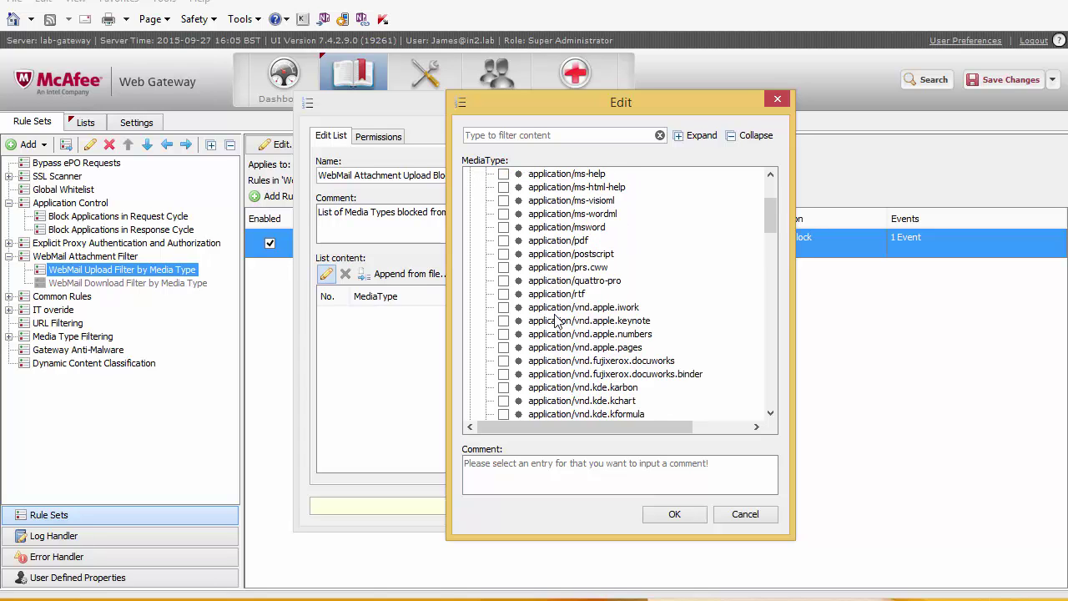
{"action": "scroll", "coordinate": [550, 349], "scroll_direction": "down", "scroll_amount": 10}
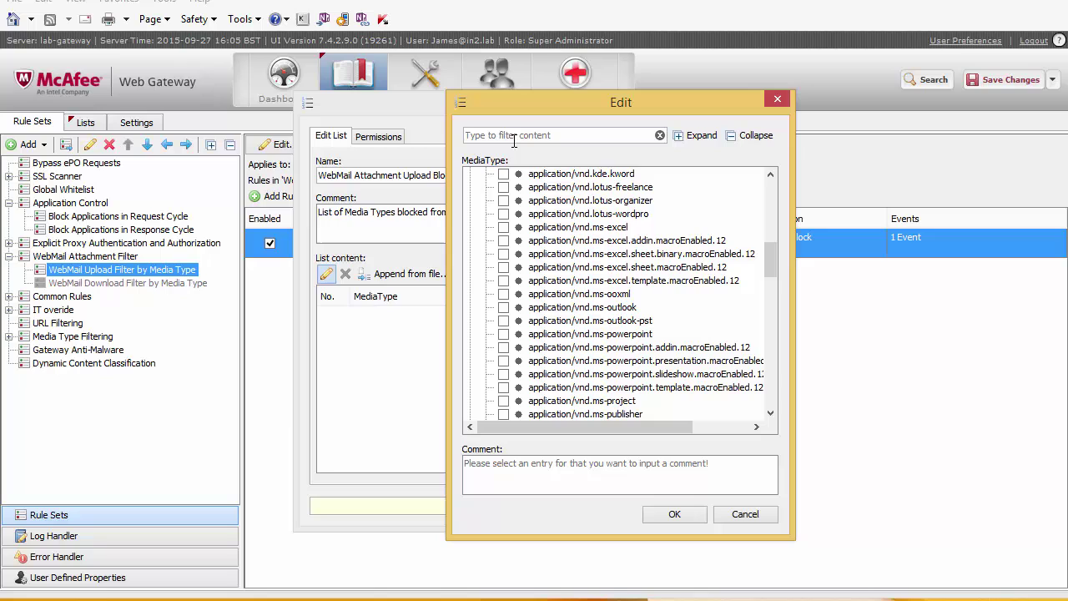
{"action": "left_click", "coordinate": [511, 136]}
{"action": "type", "text": "r"}
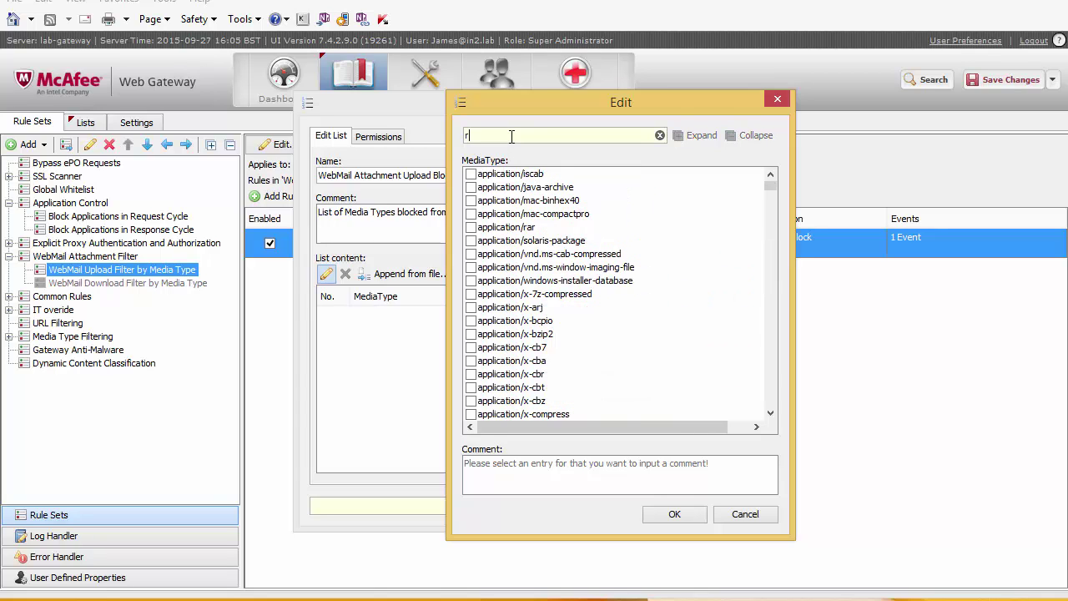
{"action": "type", "text": "i"}
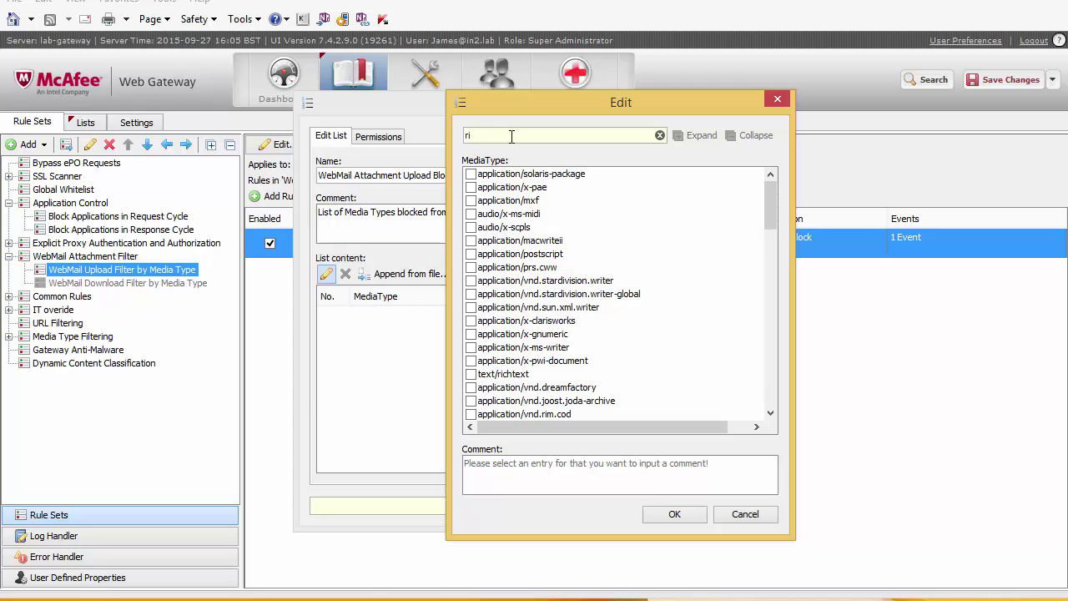
{"action": "type", "text": "ch"}
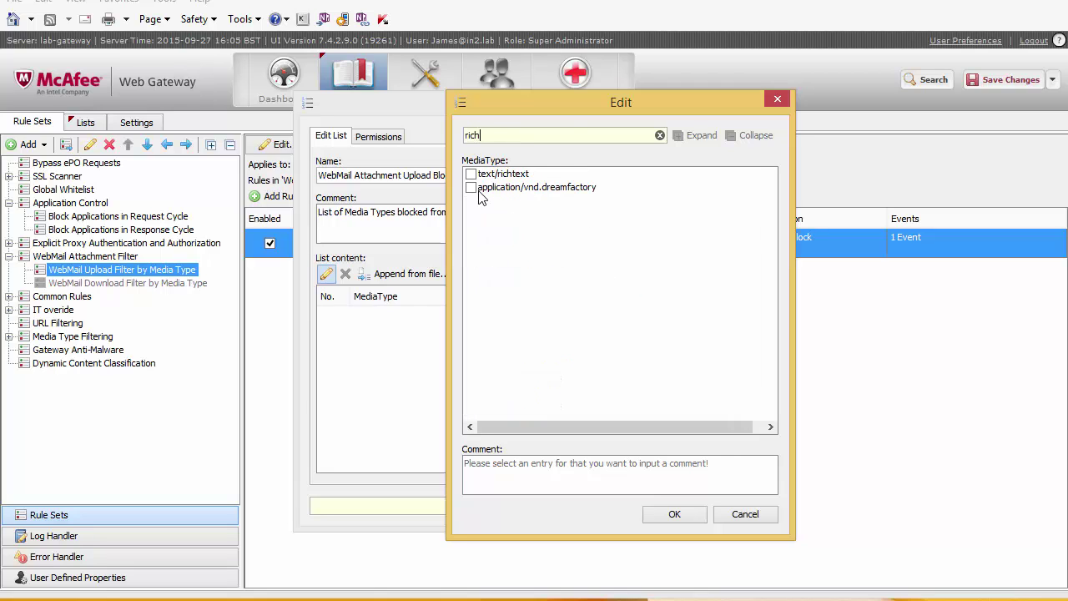
{"action": "left_click", "coordinate": [472, 174]}
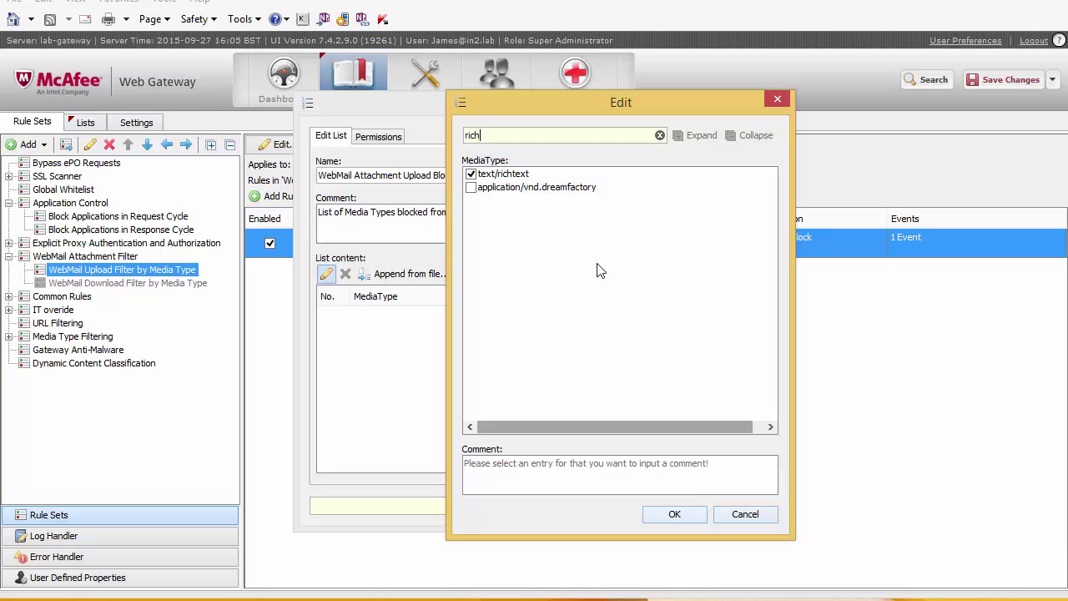
{"action": "left_click", "coordinate": [679, 514]}
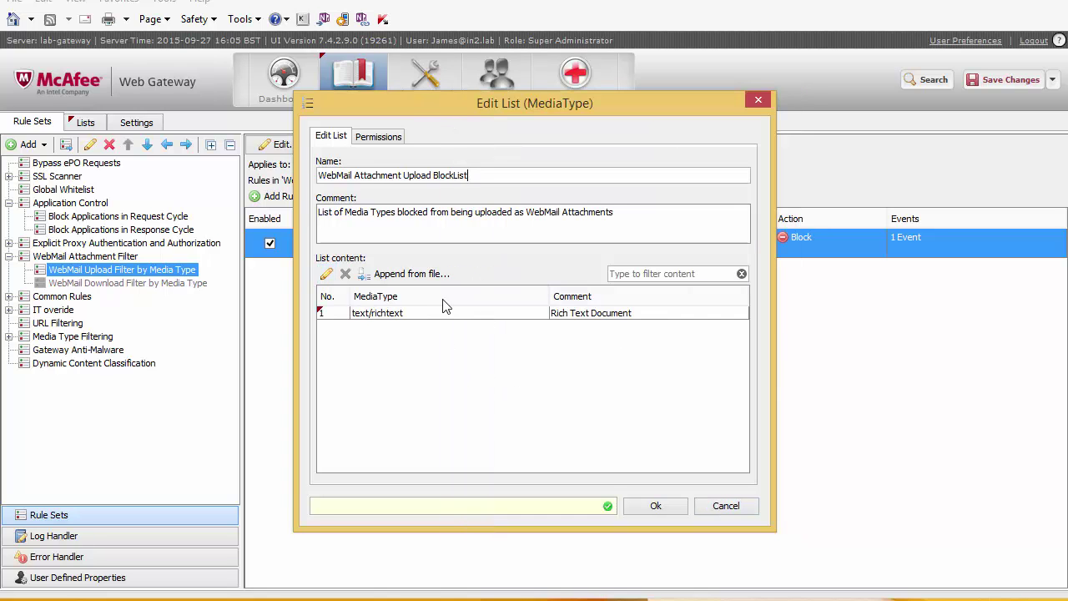
{"action": "left_click", "coordinate": [649, 506]}
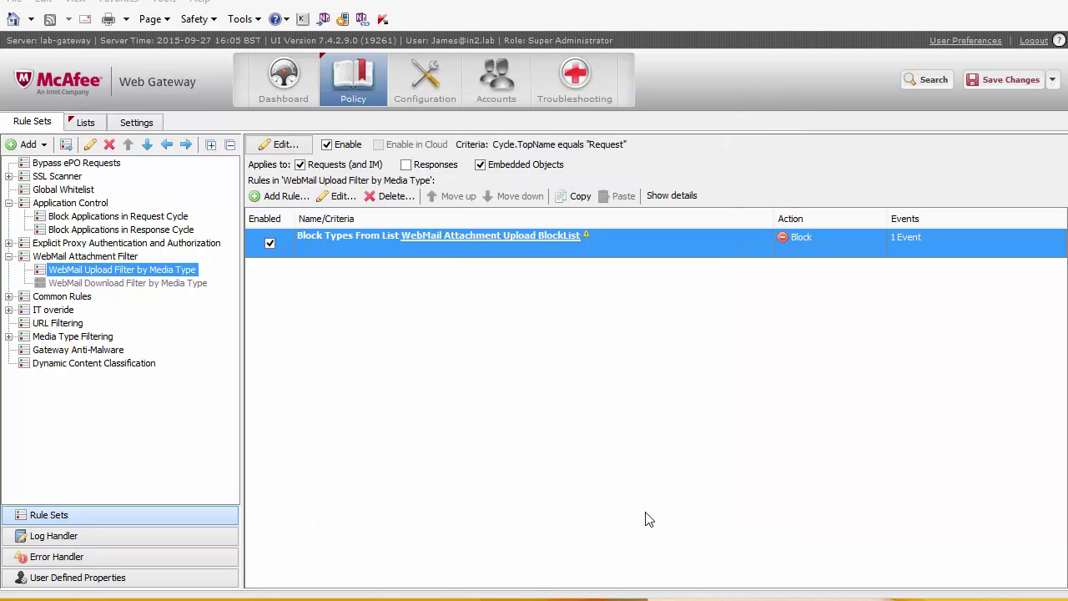
Save the gateway policy, then sign in to Outlook.com with the account e-mail and password.
{"action": "left_click", "coordinate": [1011, 80]}
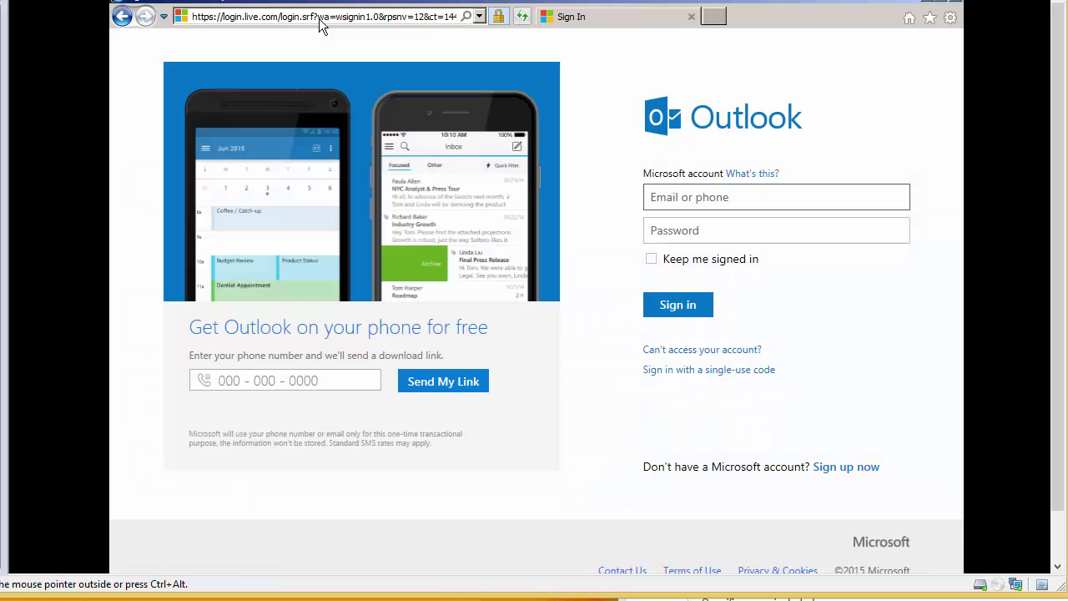
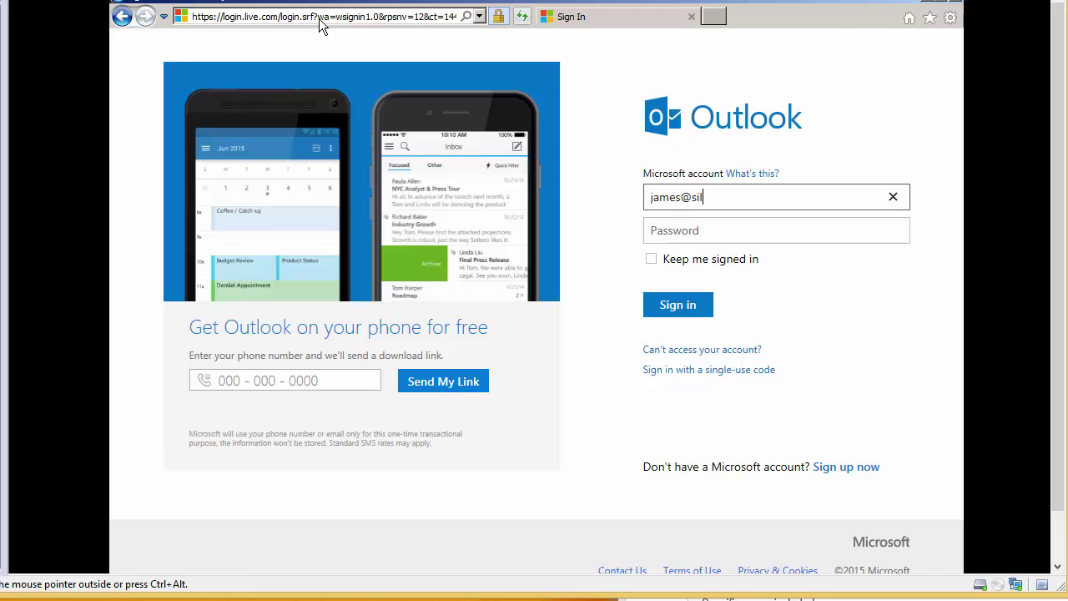
{"action": "key", "text": "Tab"}
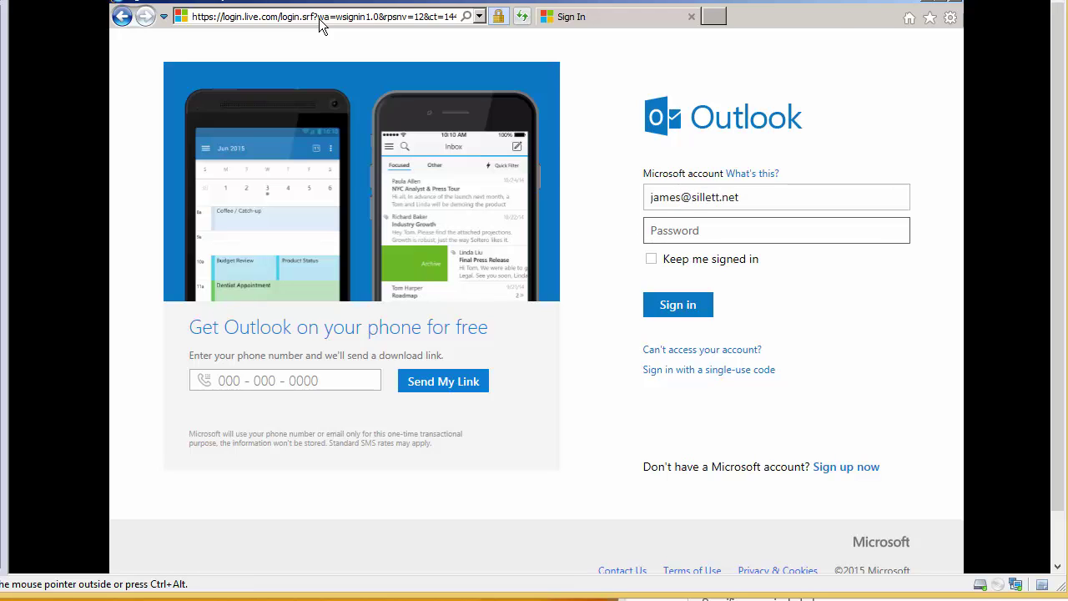
{"action": "type", "text": "********"}
{"action": "key", "text": "Return"}
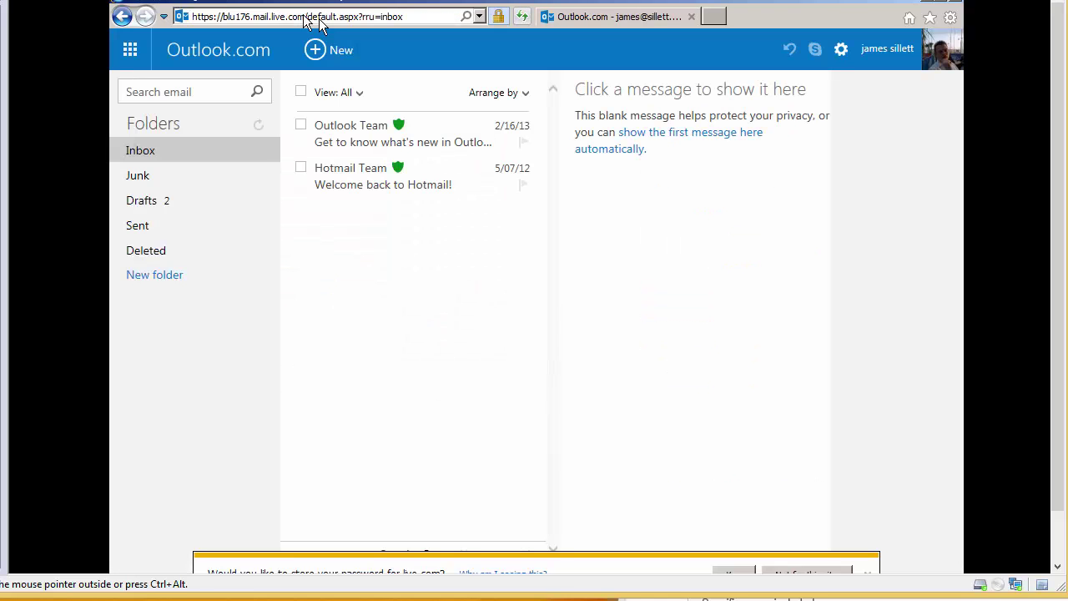
Address a new message to yourself, attach tes.rtf (it fails), then disable the upload rule and save.
{"action": "key", "text": "n"}
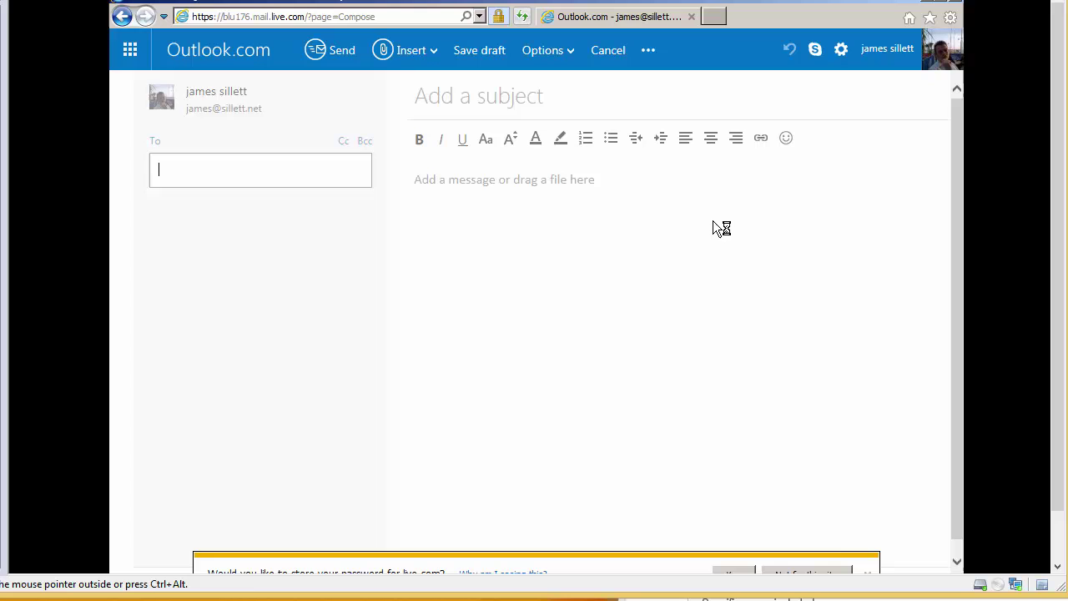
{"action": "left_click", "coordinate": [155, 238]}
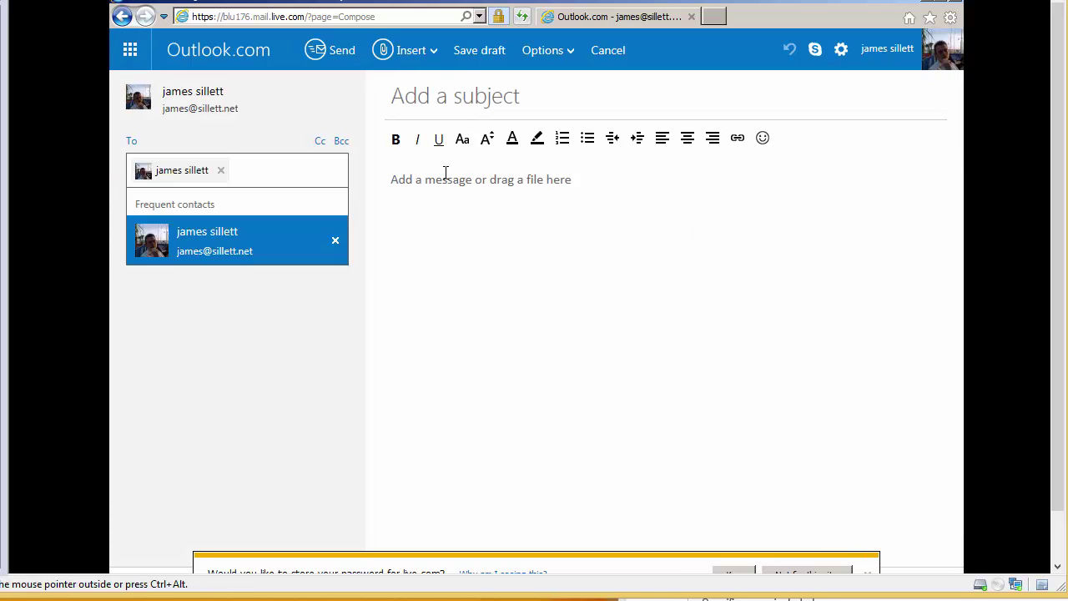
{"action": "left_click", "coordinate": [425, 52]}
{"action": "left_click", "coordinate": [425, 90]}
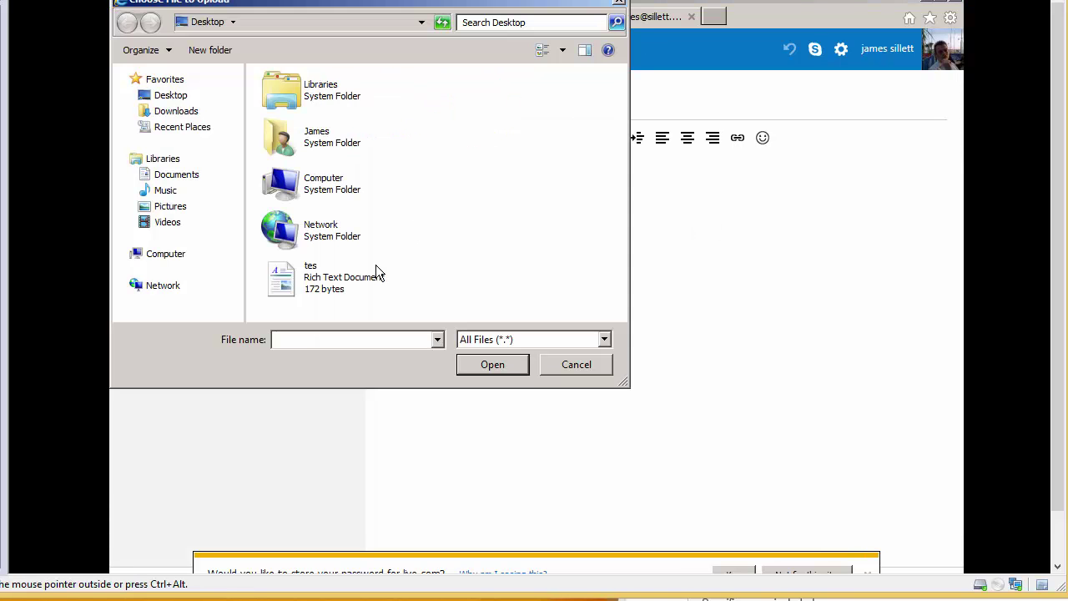
{"action": "left_click", "coordinate": [292, 288]}
{"action": "double_click", "coordinate": [292, 288]}
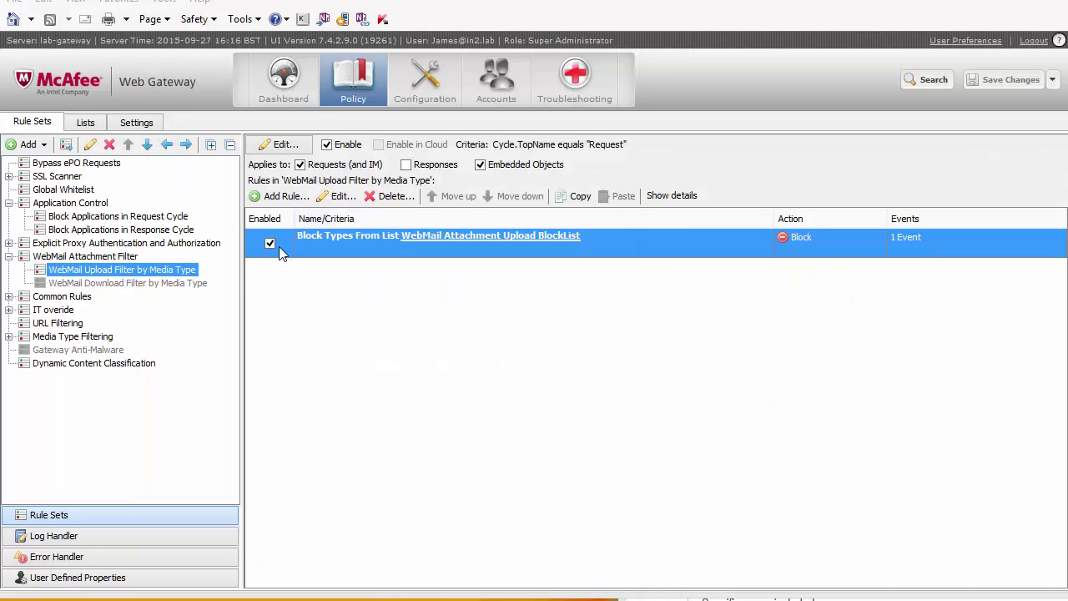
{"action": "left_click", "coordinate": [271, 244]}
{"action": "left_click", "coordinate": [1006, 82]}
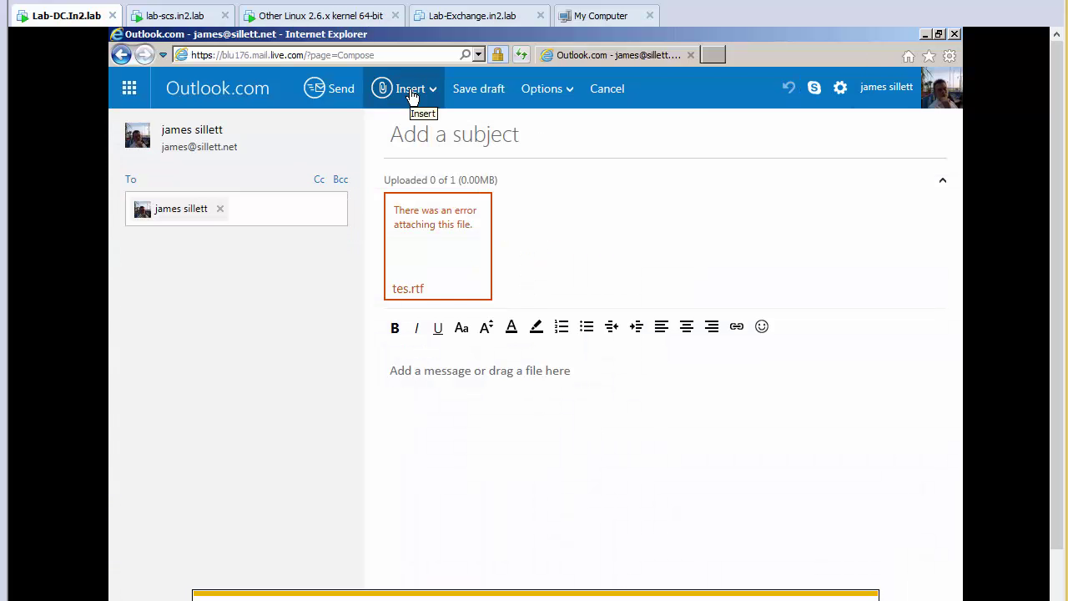
Attach tes.rtf again from the computer, this time uploading successfully beside the failed copy.
{"action": "left_click", "coordinate": [414, 93]}
{"action": "left_click", "coordinate": [431, 132]}
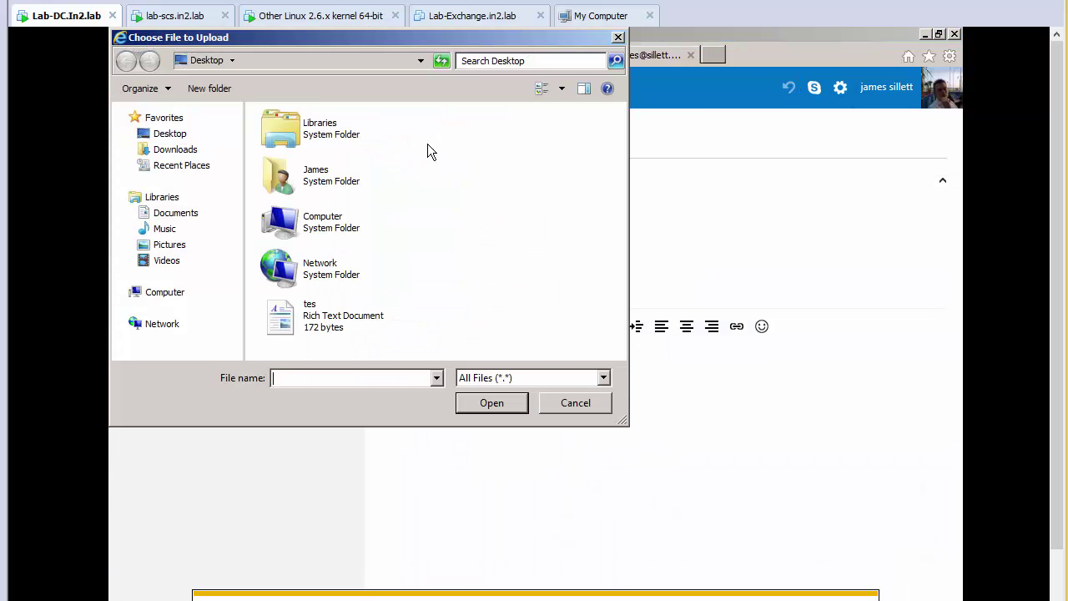
{"action": "double_click", "coordinate": [292, 314]}
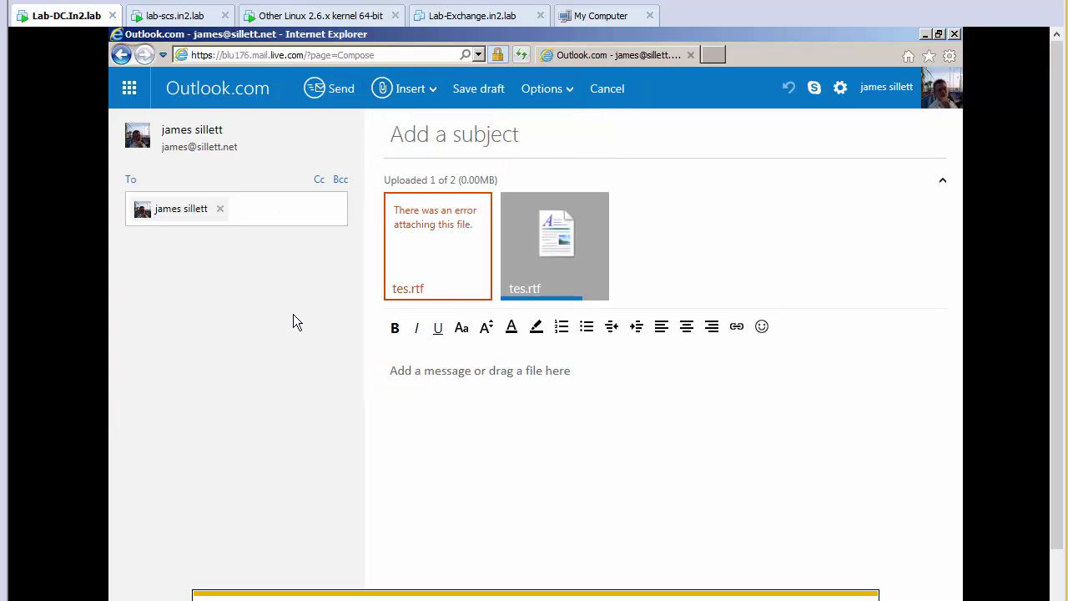